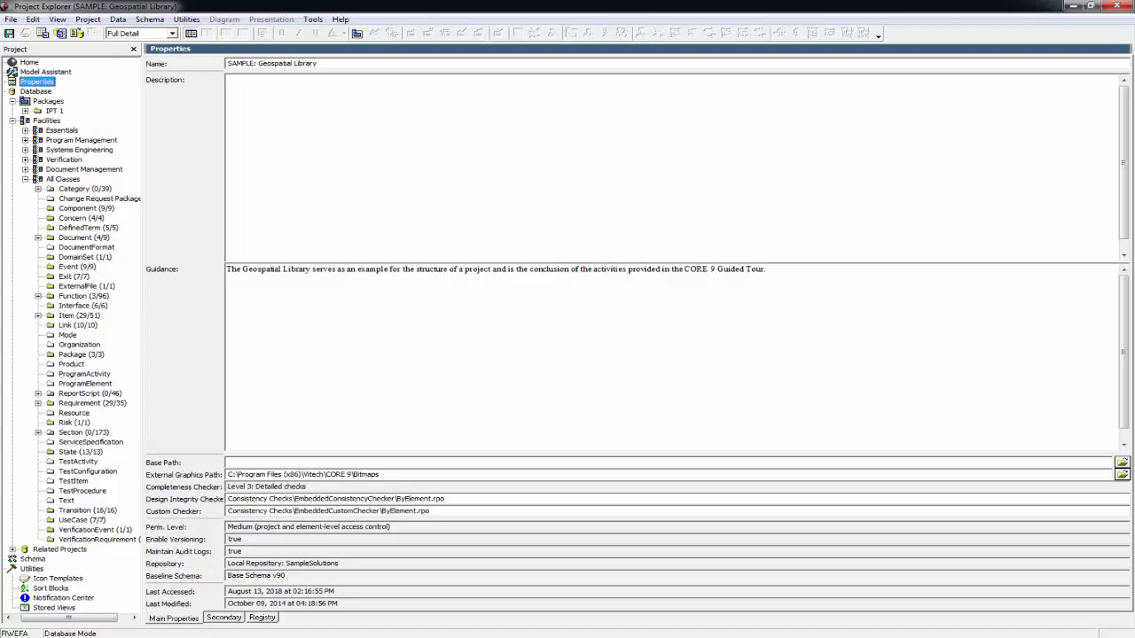
Start a CSV export of the project, choosing the Component class as the data, and continue to the column setup
left_click(11, 19)
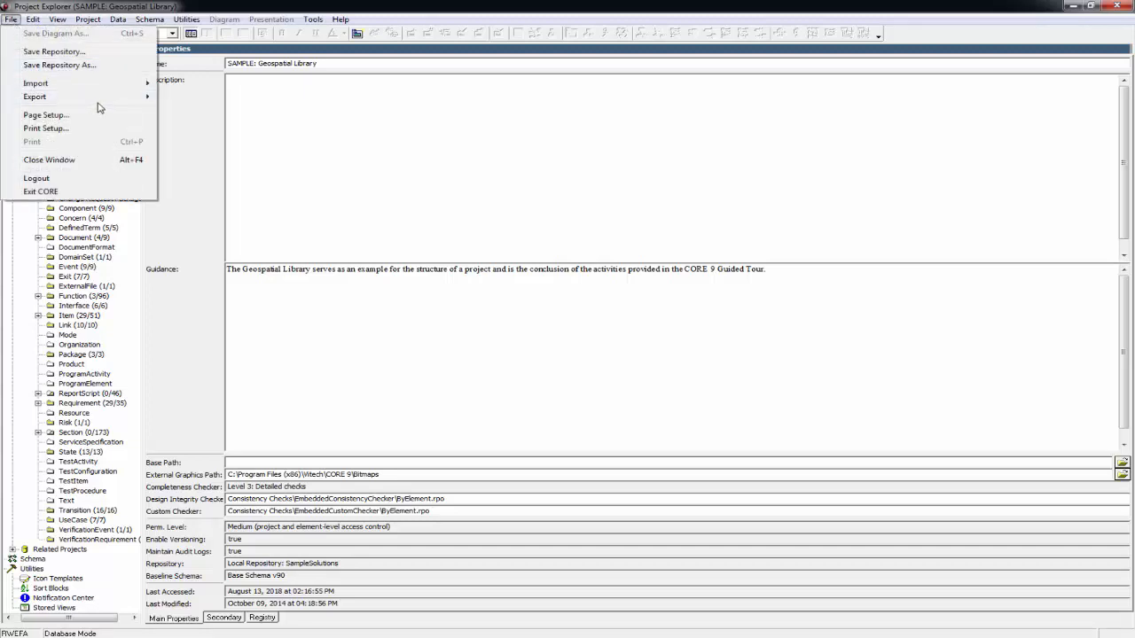
mouse_move(99, 98)
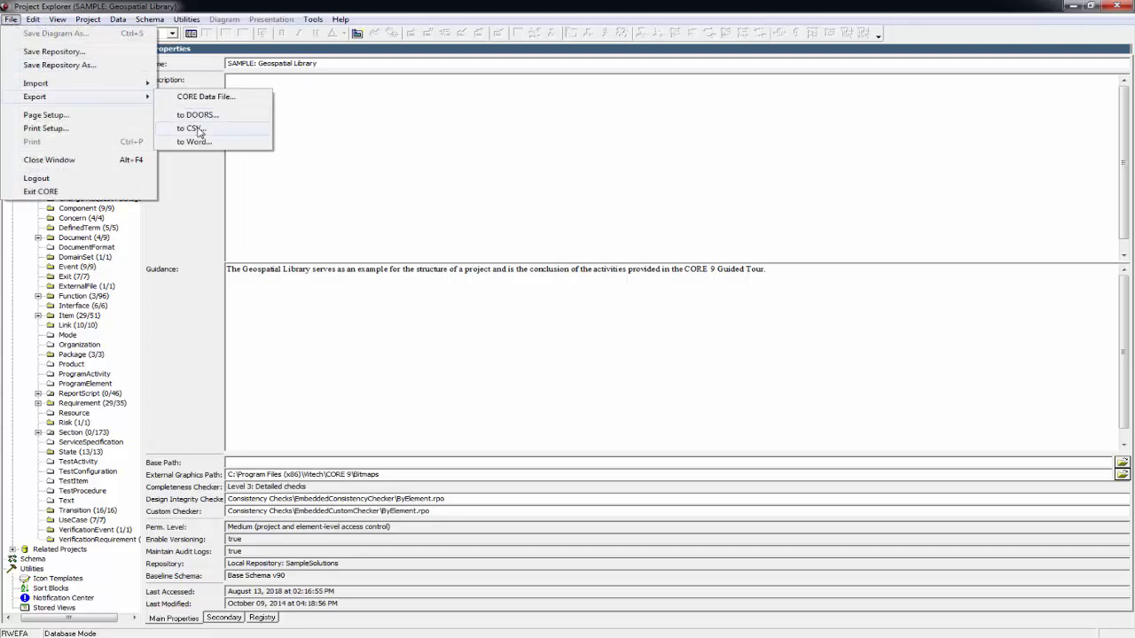
left_click(196, 129)
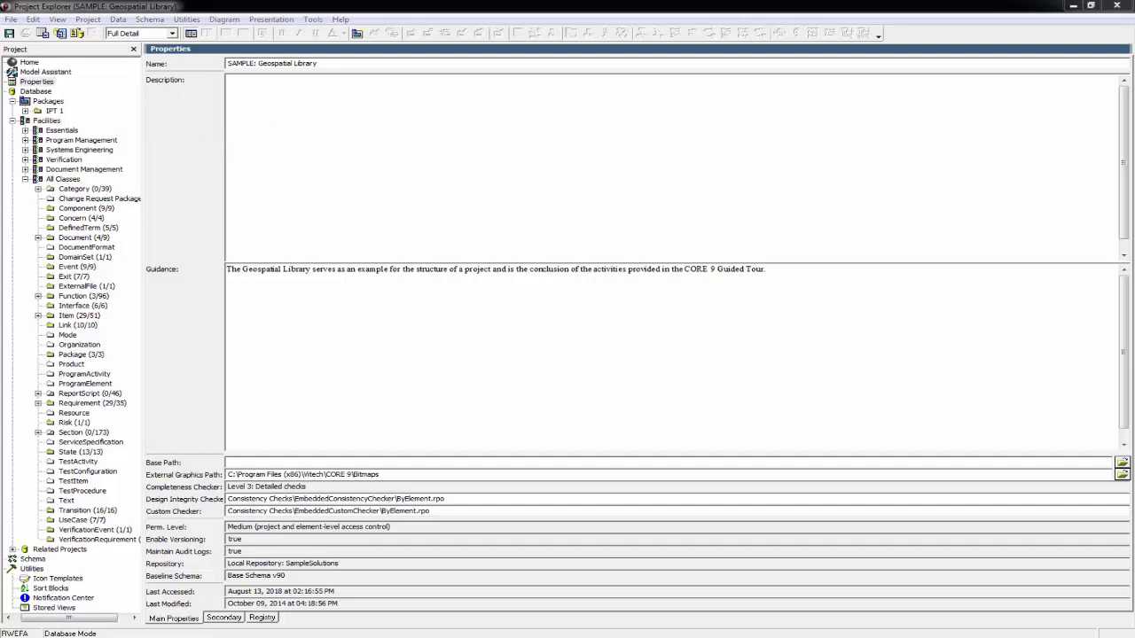
left_click_drag(419, 121, 633, 125)
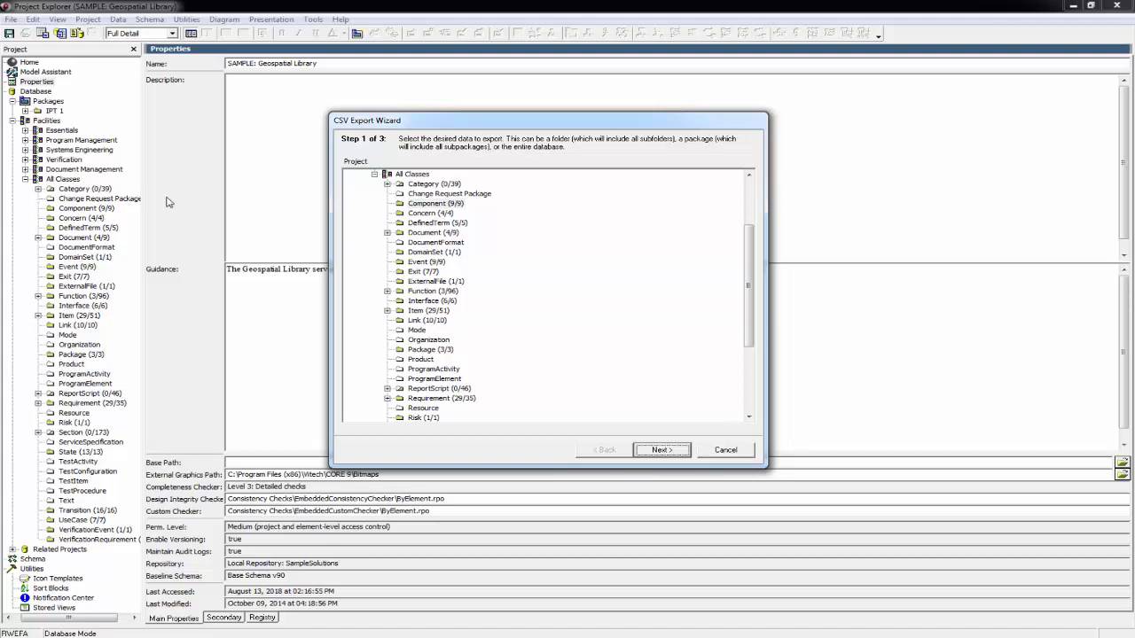
left_click(435, 205)
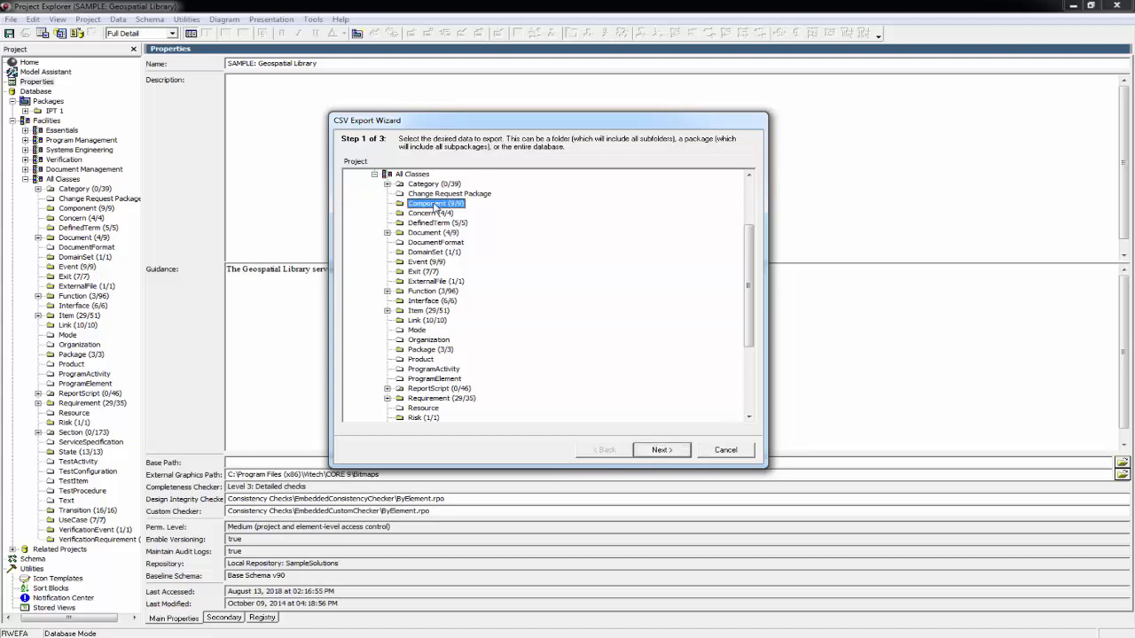
left_click(668, 450)
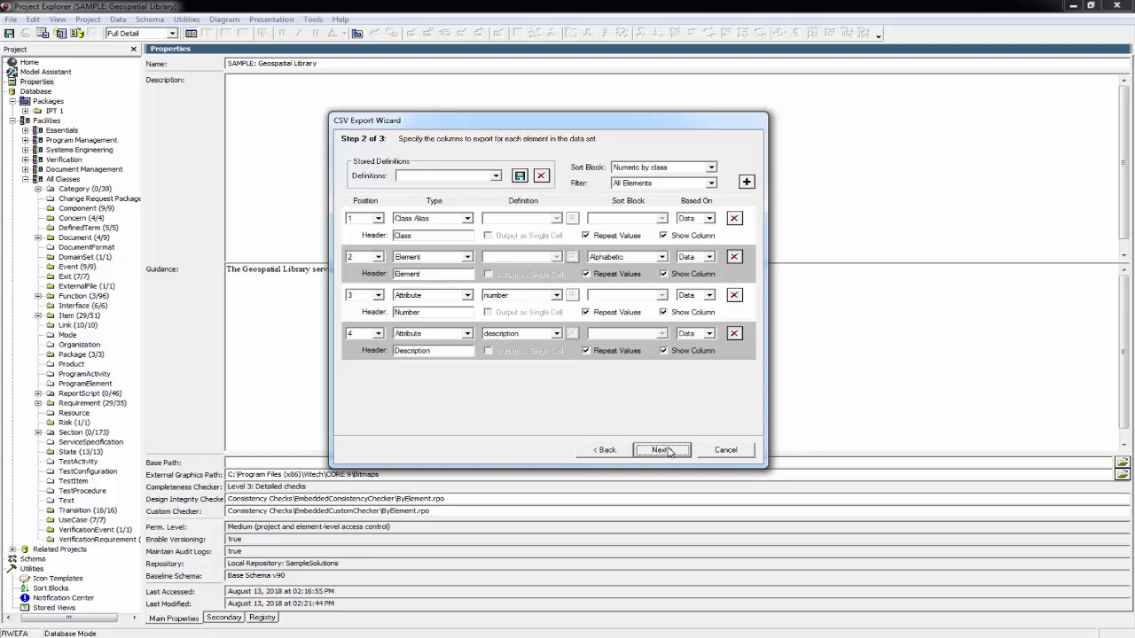
Load the stored definition Components, replacing the existing column table
left_click(495, 176)
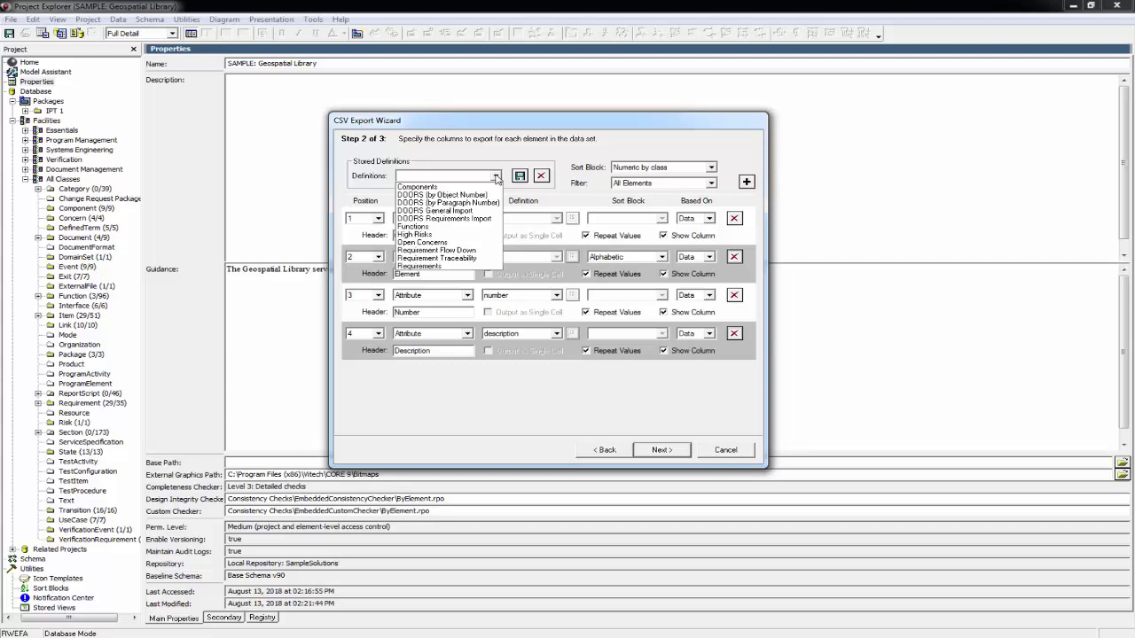
left_click(468, 188)
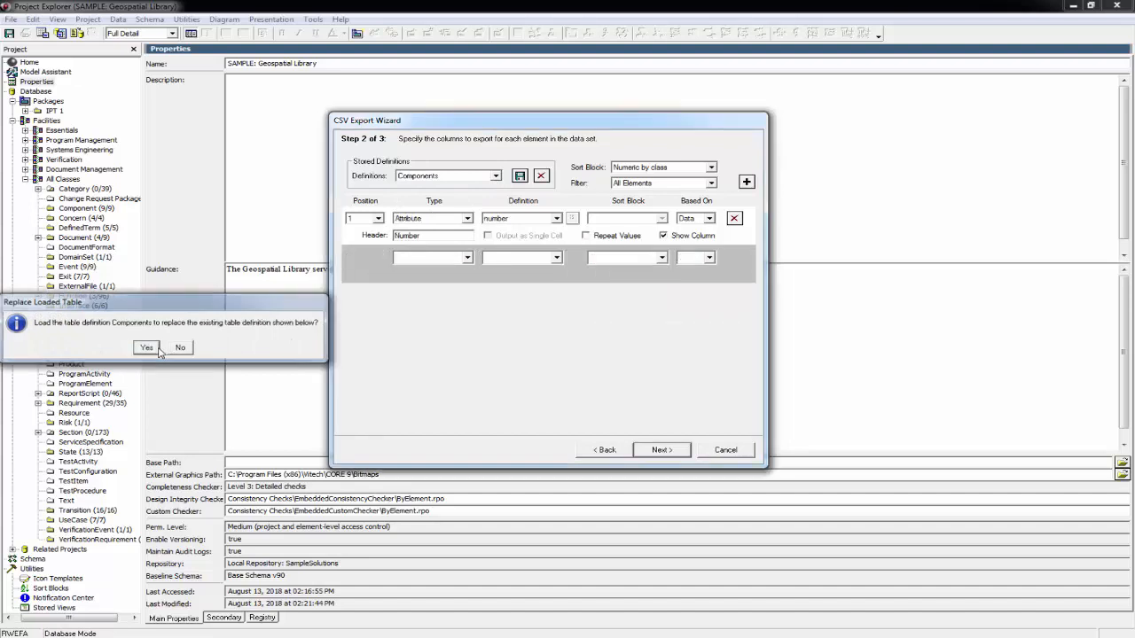
left_click(157, 348)
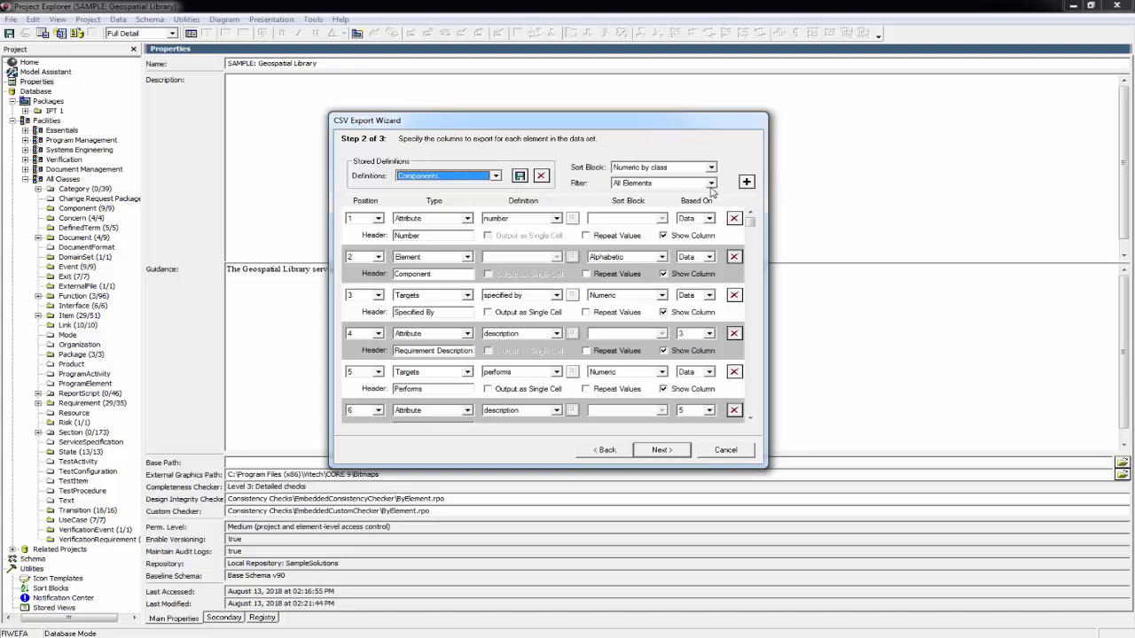
Delete every column of the loaded Components definition, confirming each deletion, to empty the export table
left_click(734, 218)
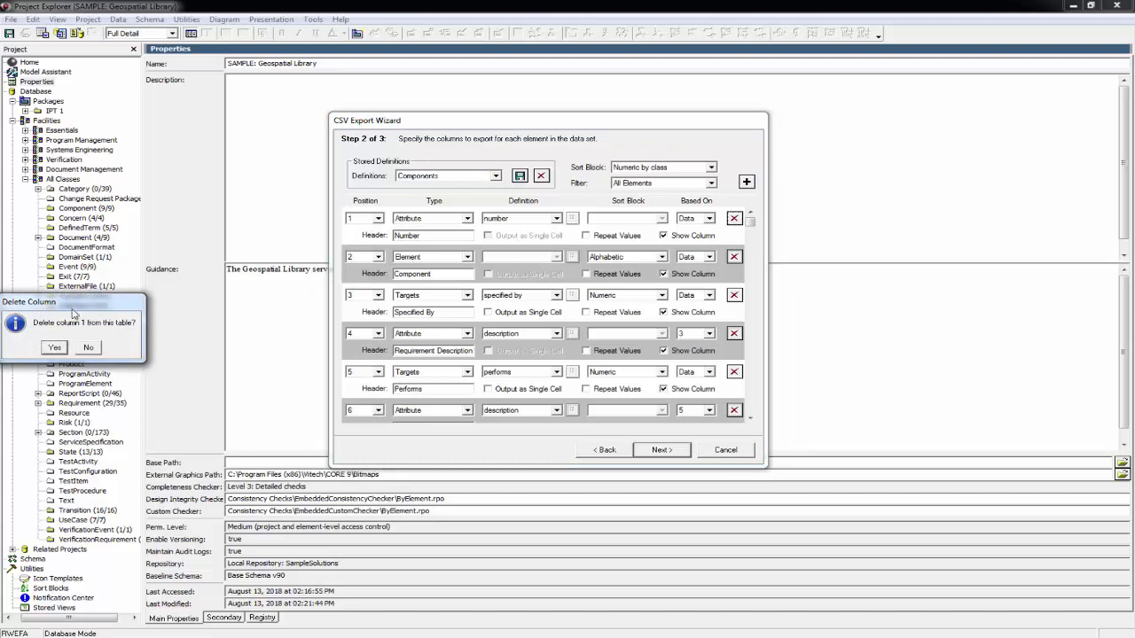
left_click_drag(86, 303, 289, 296)
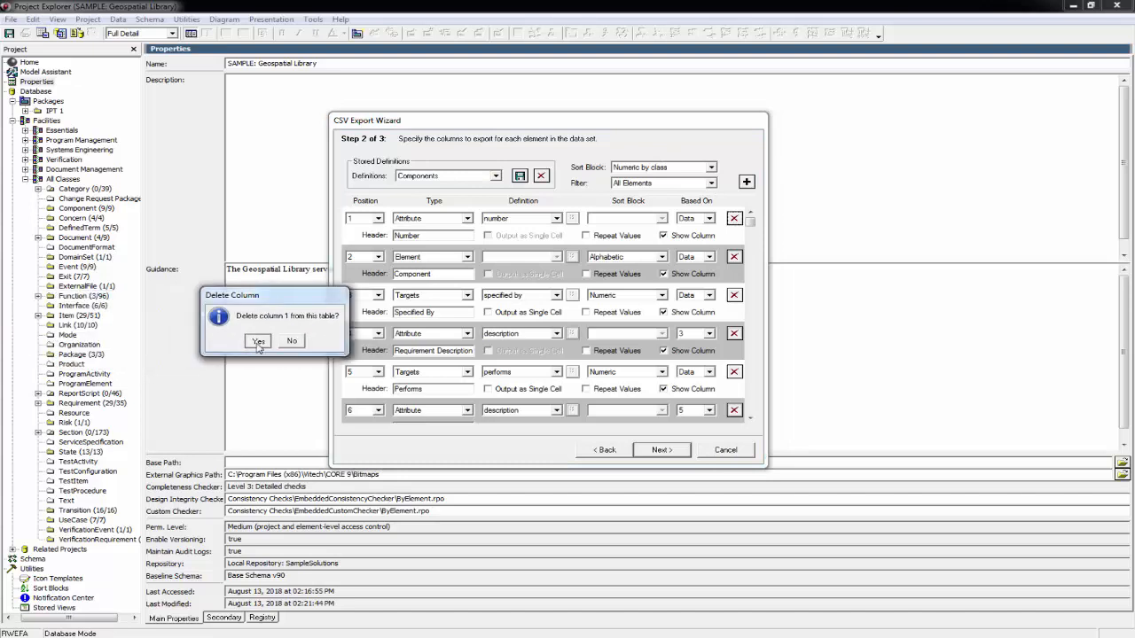
left_click(258, 347)
left_click(734, 218)
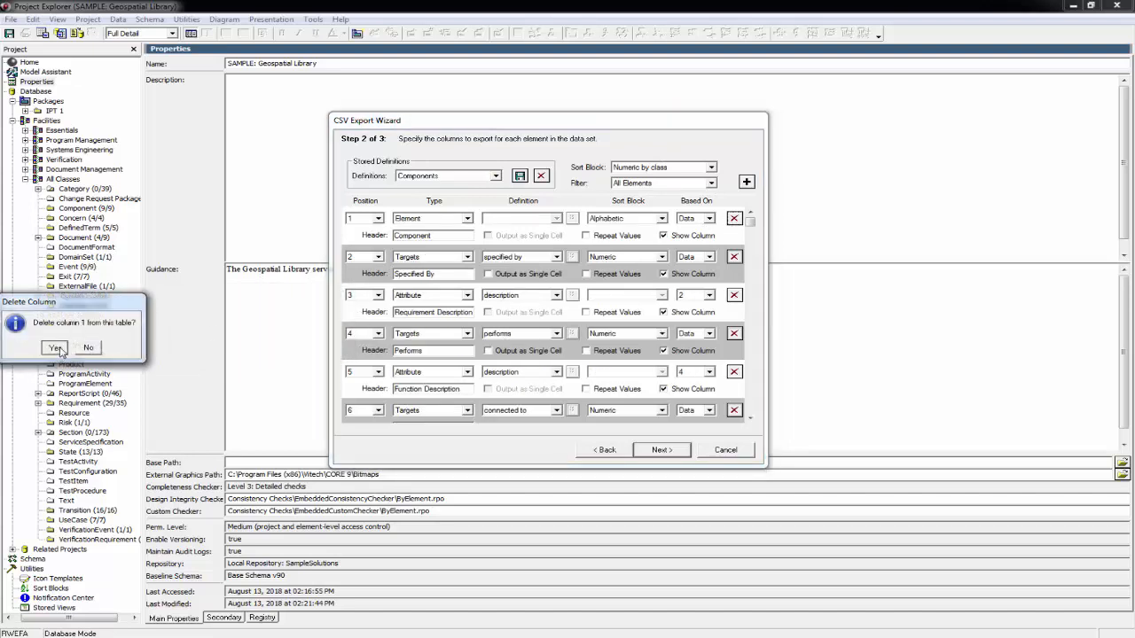
left_click(57, 346)
left_click(734, 218)
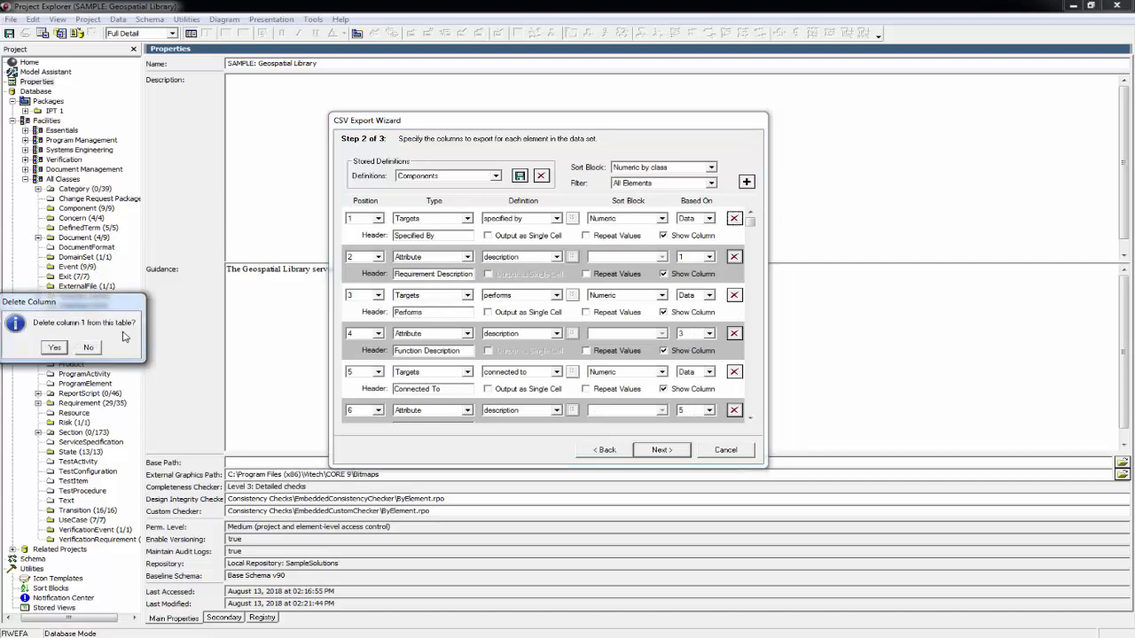
left_click(66, 347)
left_click(734, 218)
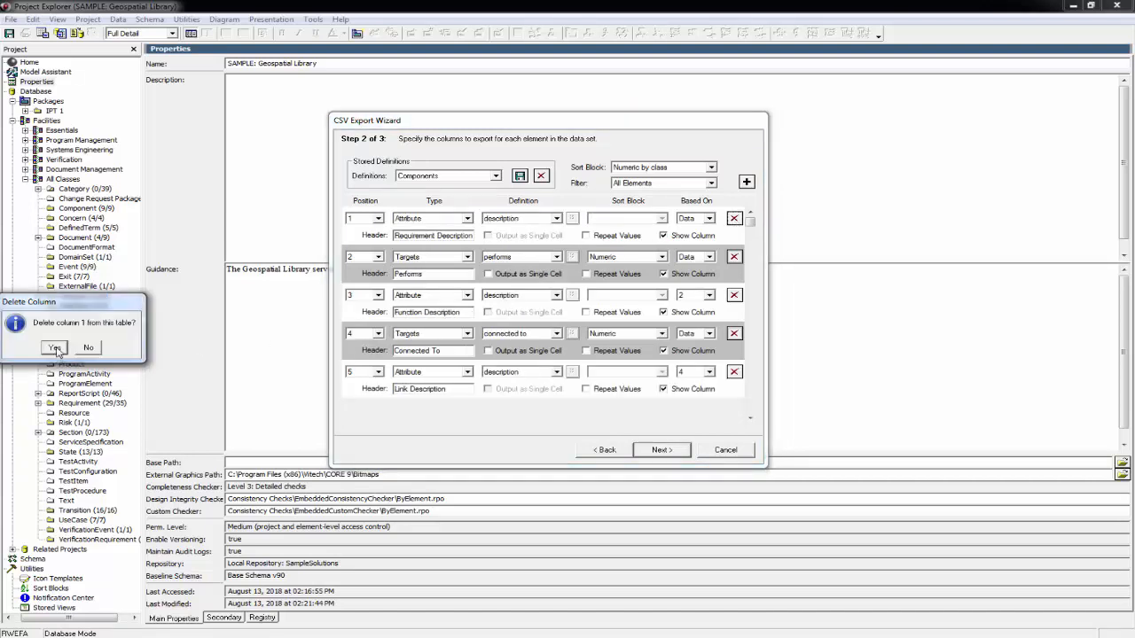
left_click(55, 346)
left_click(733, 218)
left_click(55, 348)
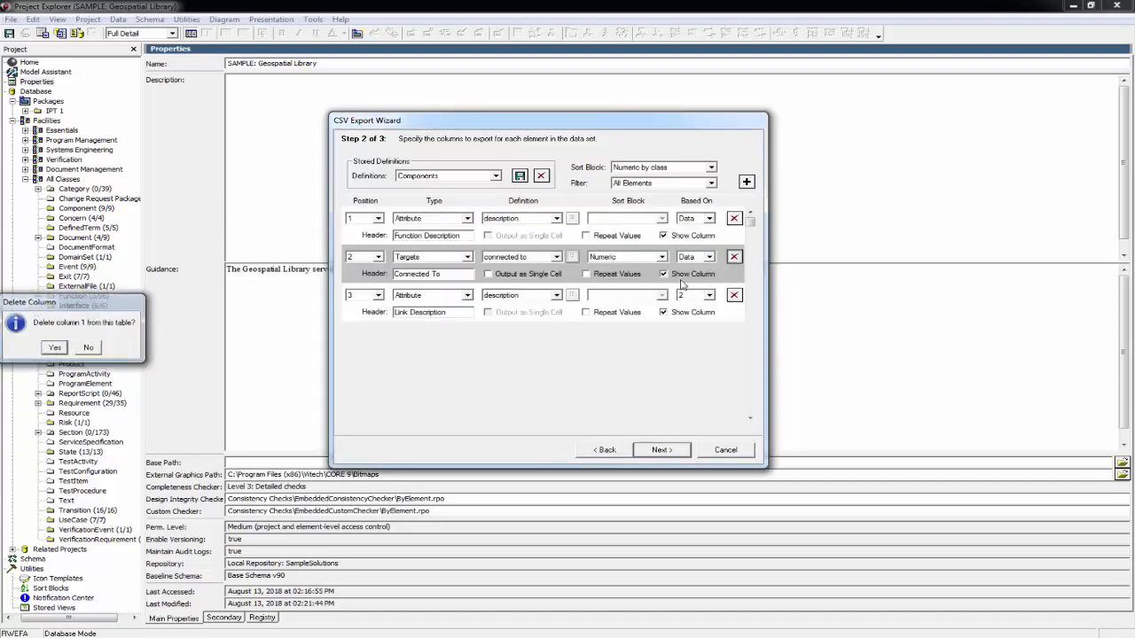
left_click(734, 218)
left_click(55, 347)
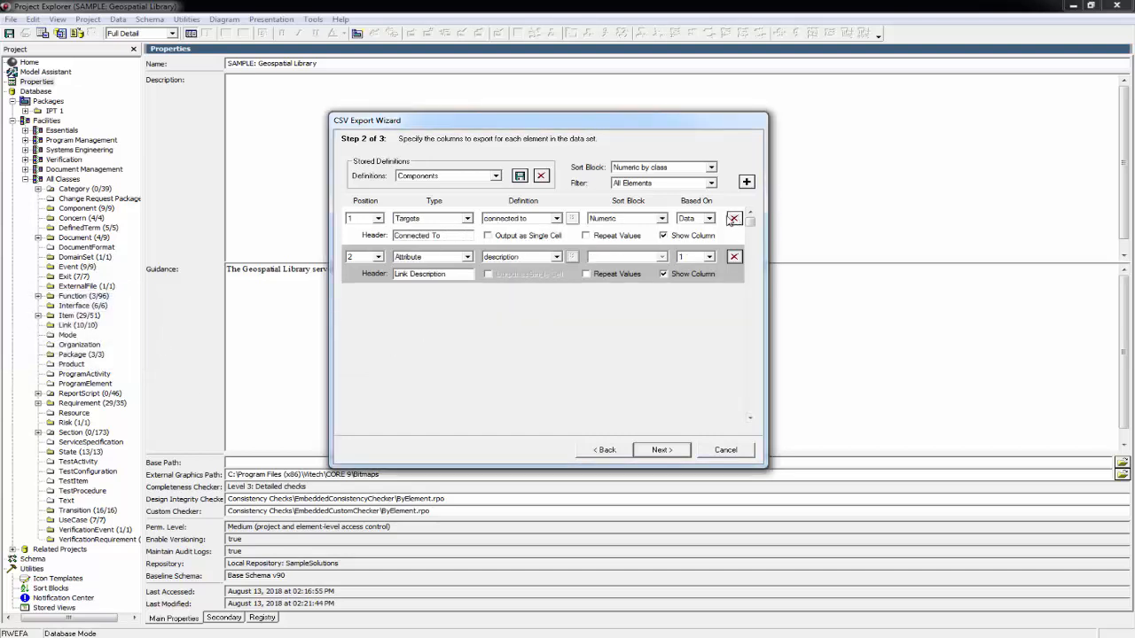
left_click(734, 218)
left_click(55, 348)
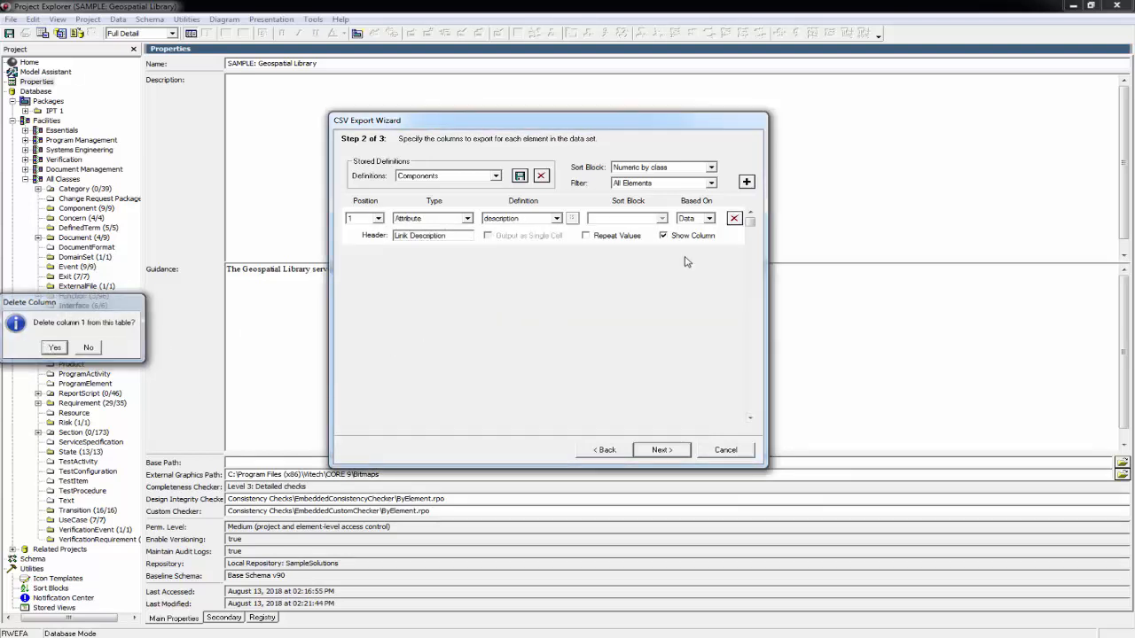
left_click(734, 219)
left_click(54, 348)
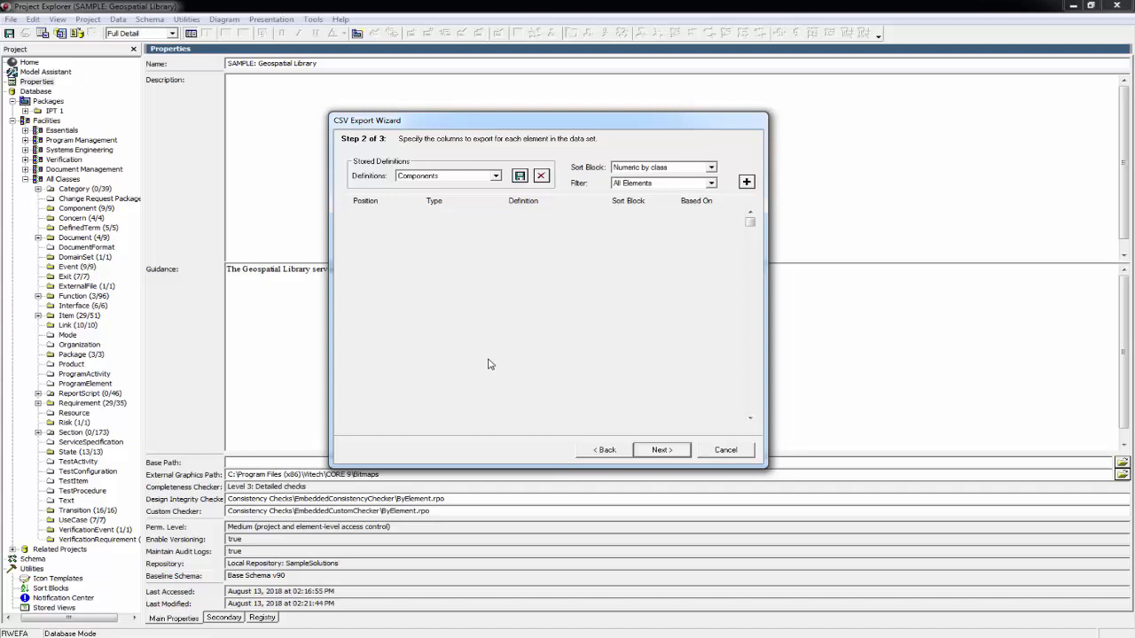
Add a first export column of type Attribute with the definition number
left_click(746, 181)
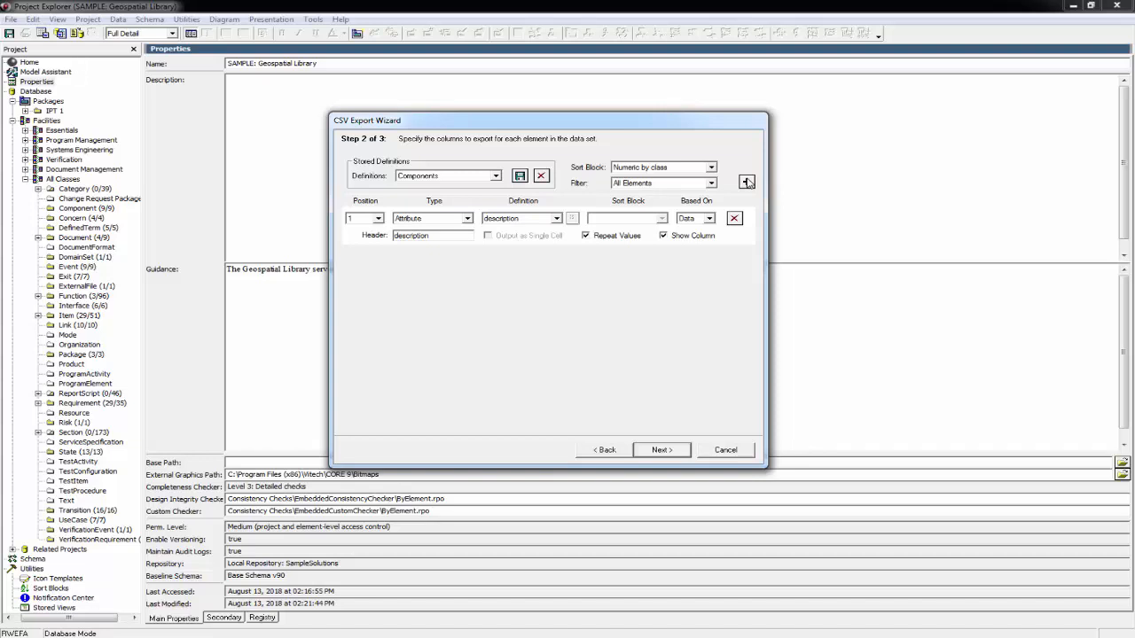
left_click(466, 219)
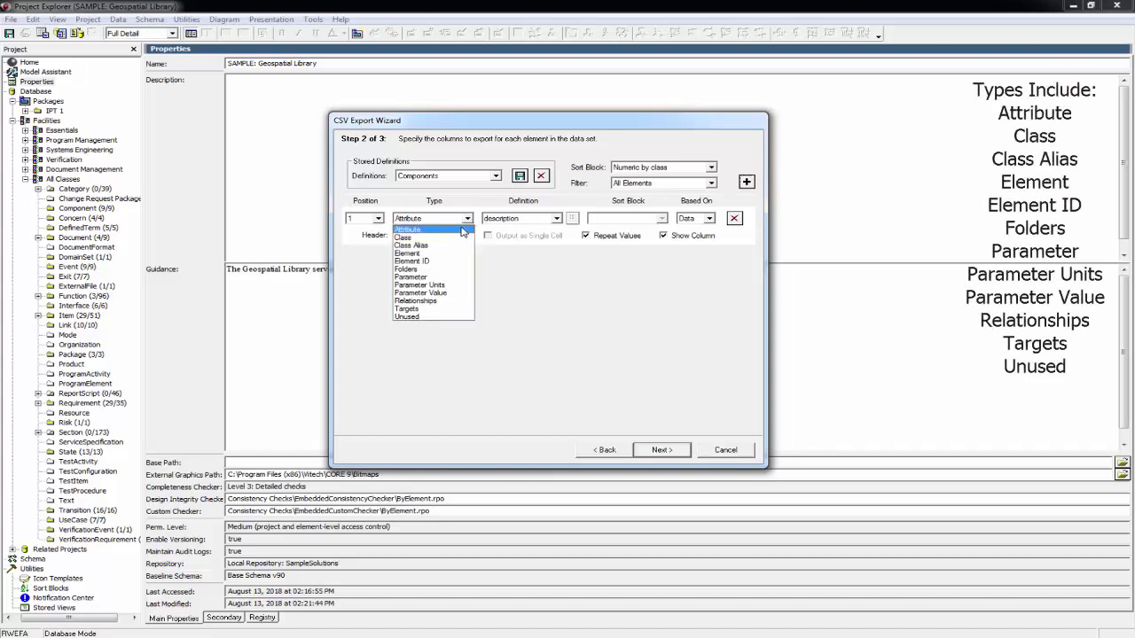
left_click(459, 230)
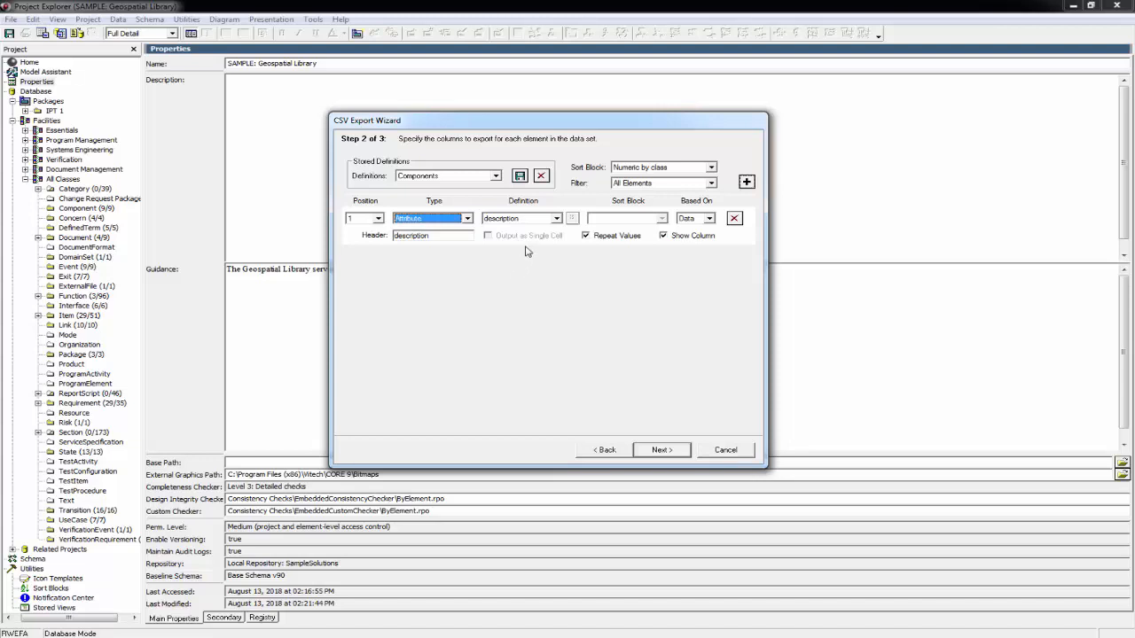
left_click(555, 219)
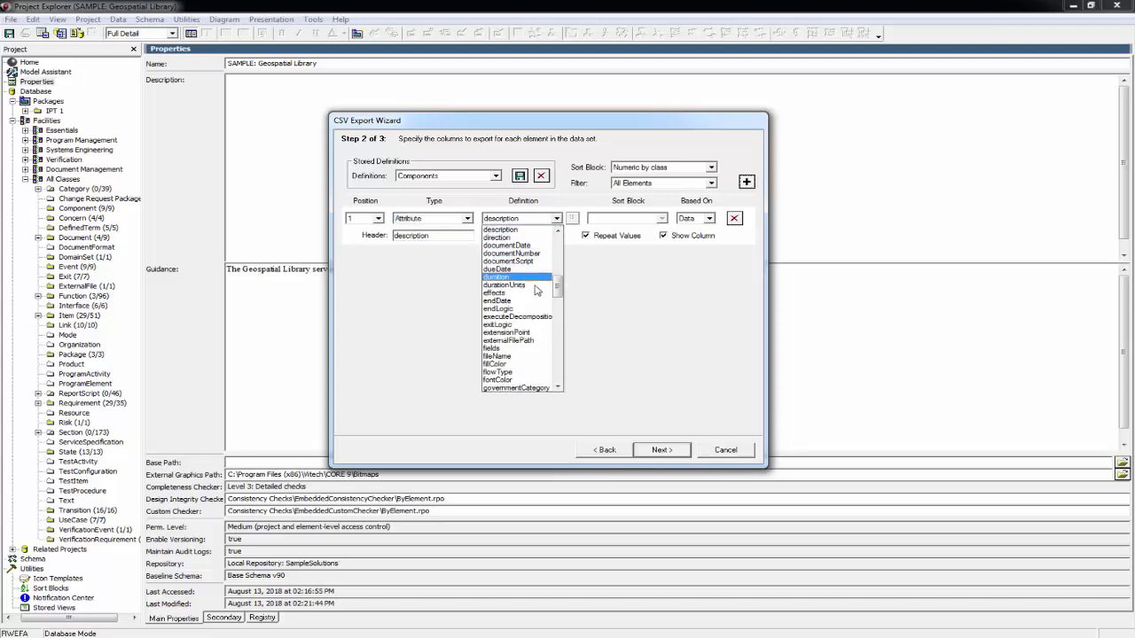
scroll(532, 343, "down", 4)
scroll(532, 343, "down", 4)
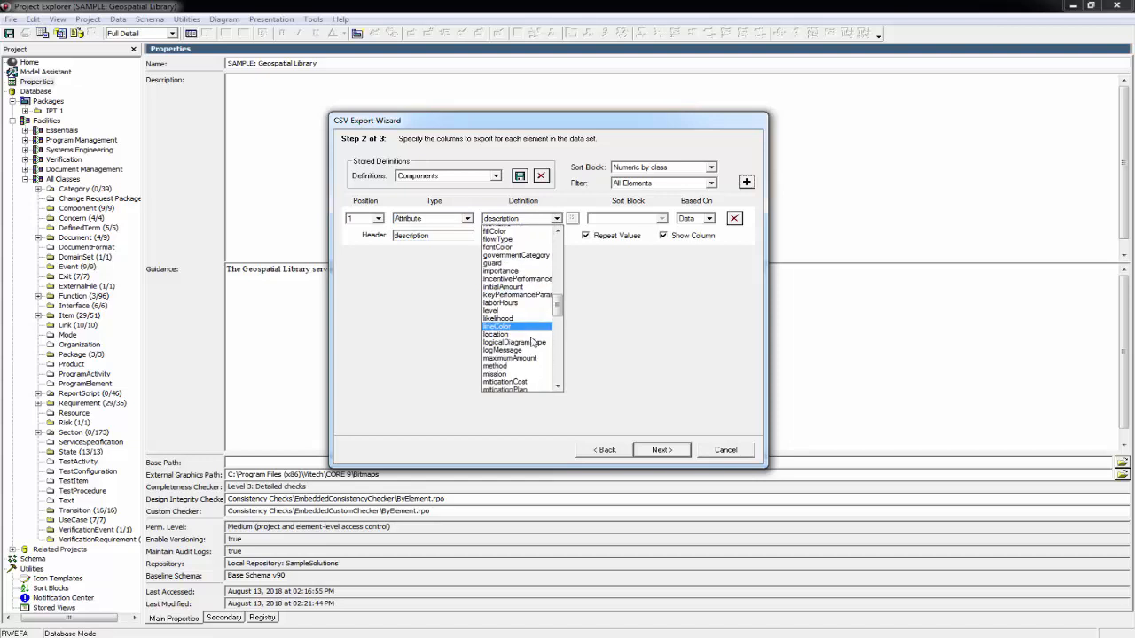
left_click(511, 380)
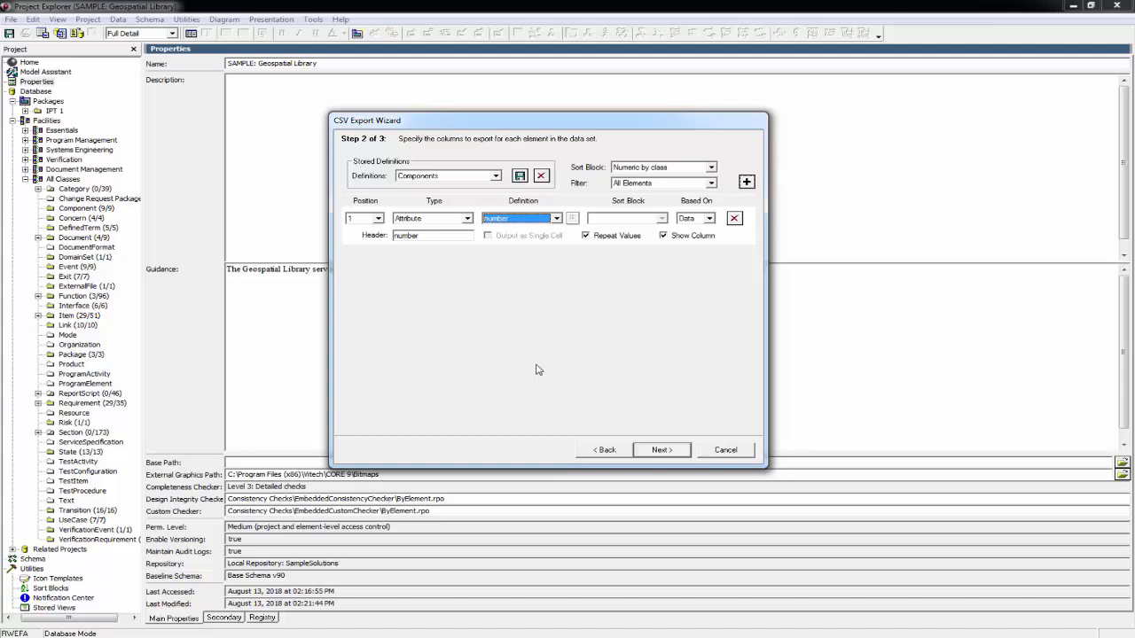
Add a second export column and set its type to Element
left_click(747, 183)
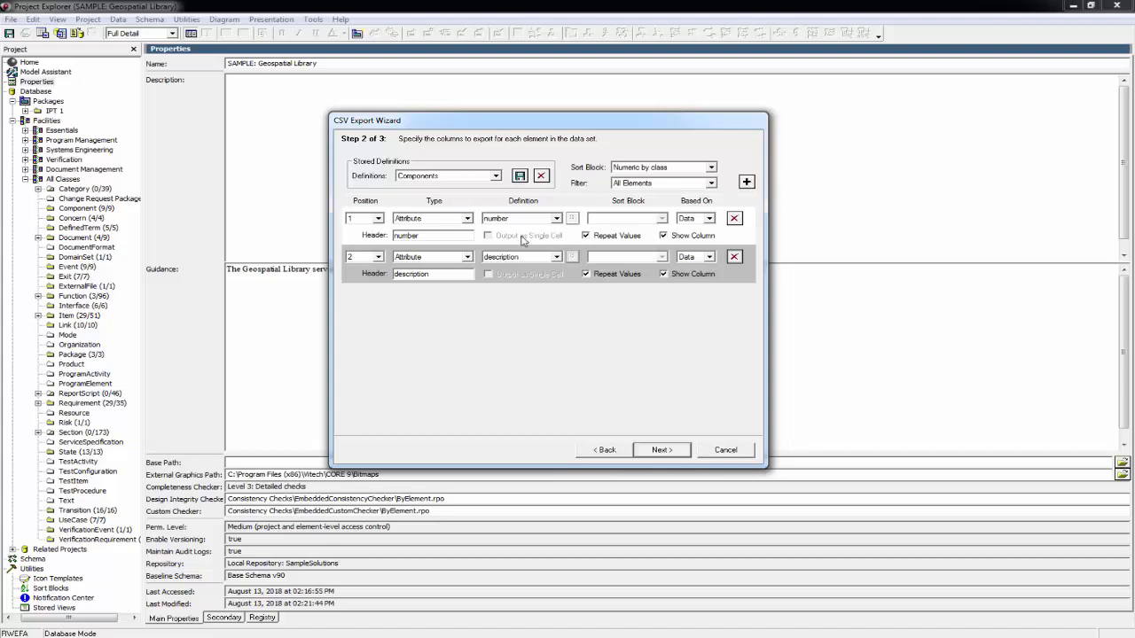
left_click(468, 259)
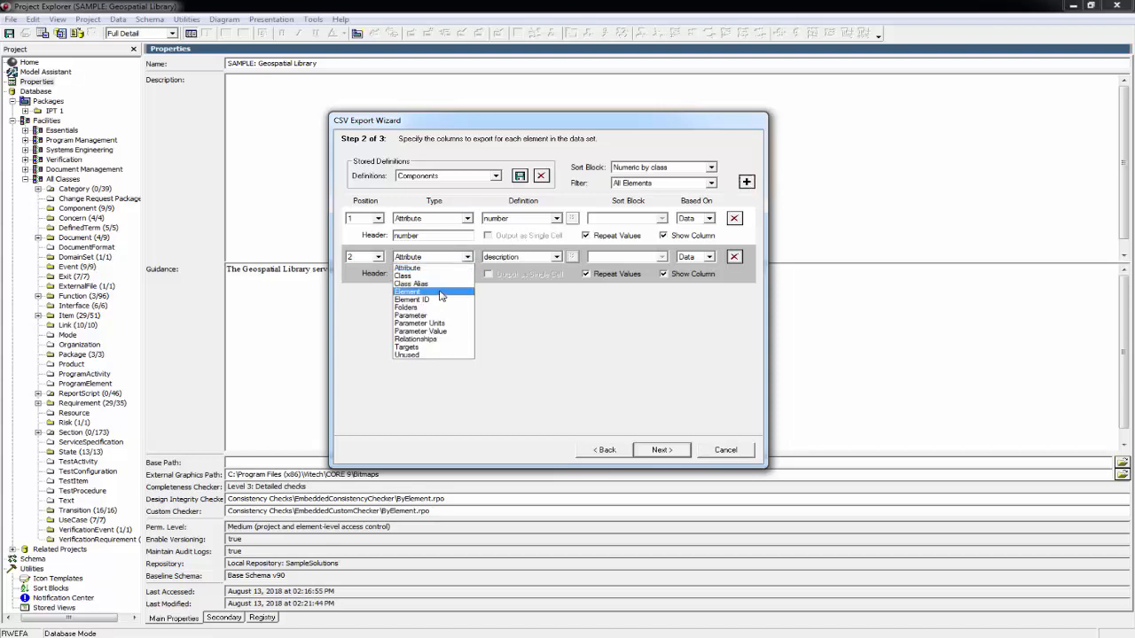
left_click(440, 292)
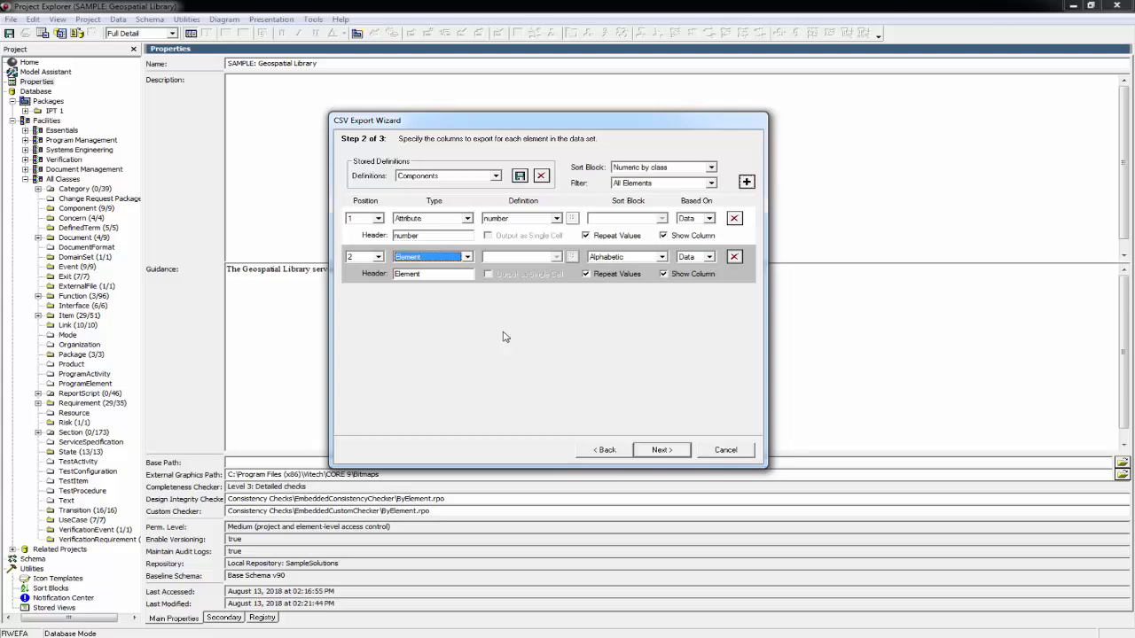
Add a third export column of type Parameter with the definition power and the header "Parameter:"
left_click(745, 182)
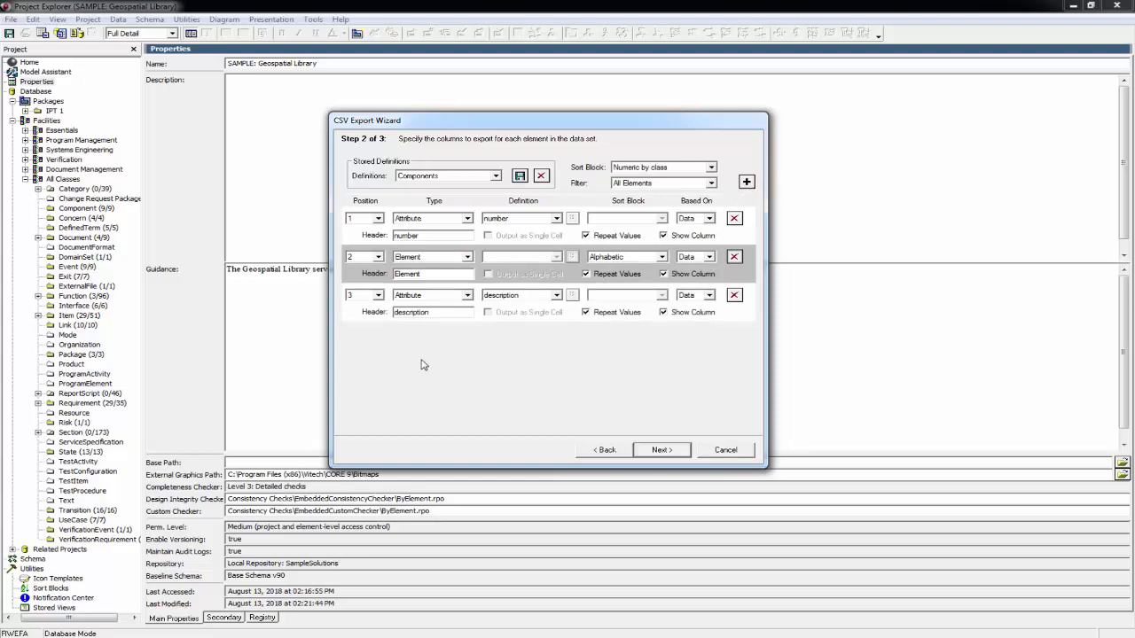
left_click(467, 294)
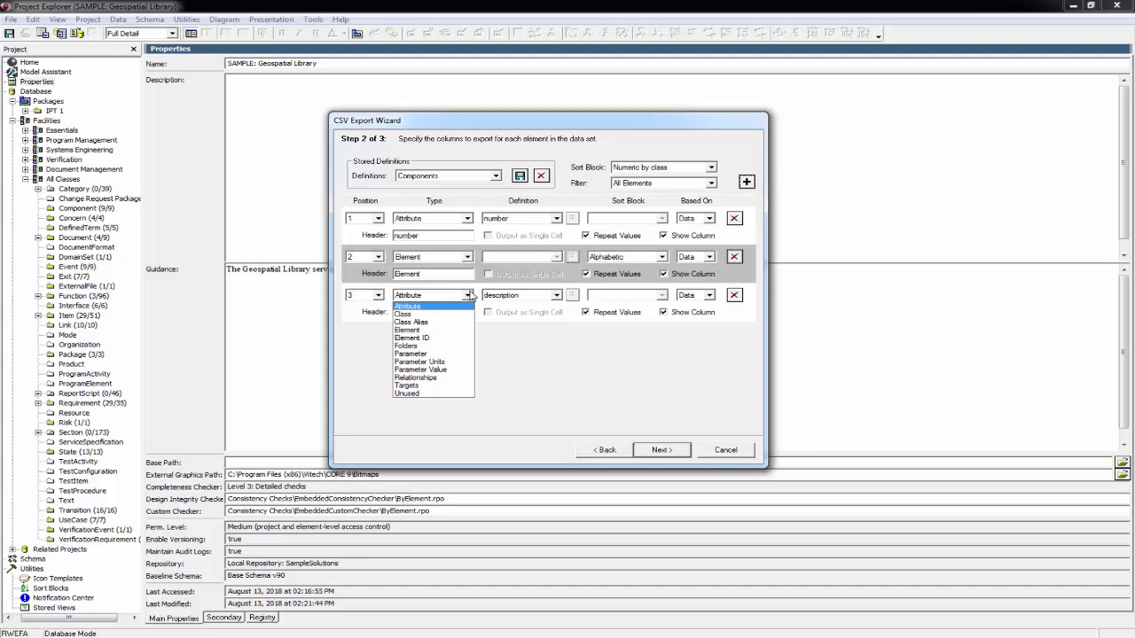
left_click(426, 354)
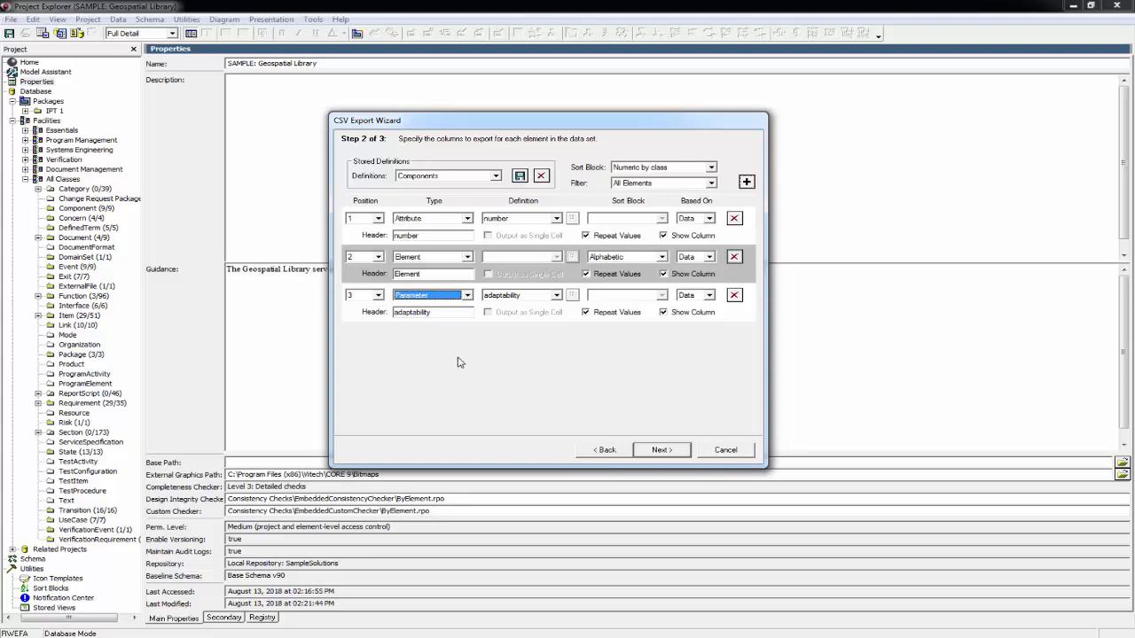
left_click(555, 295)
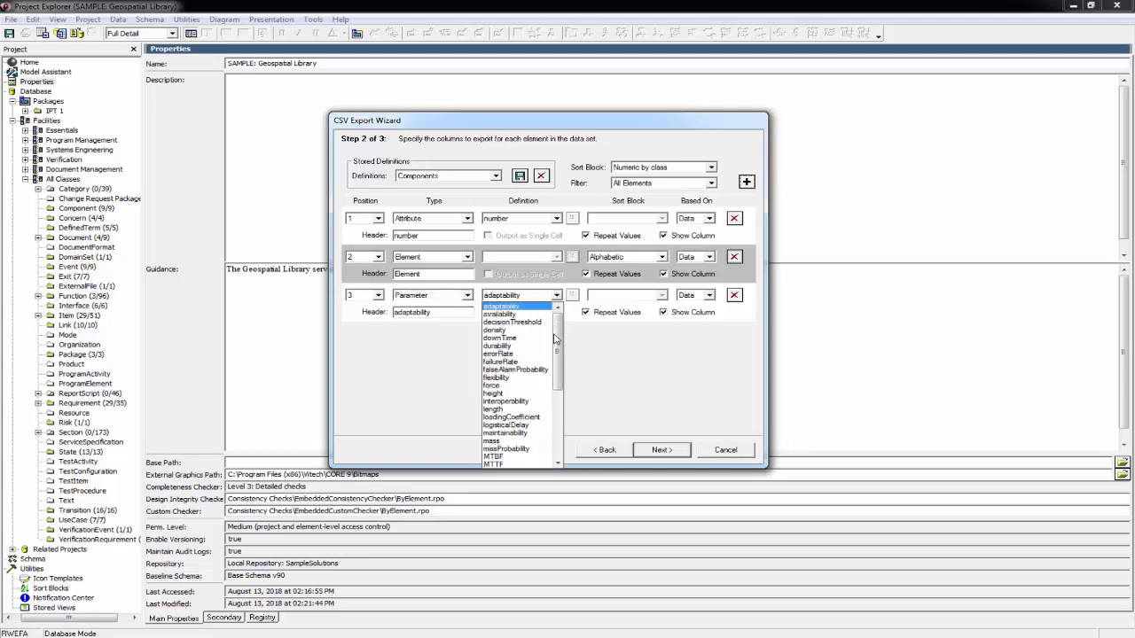
left_click_drag(558, 342, 558, 377)
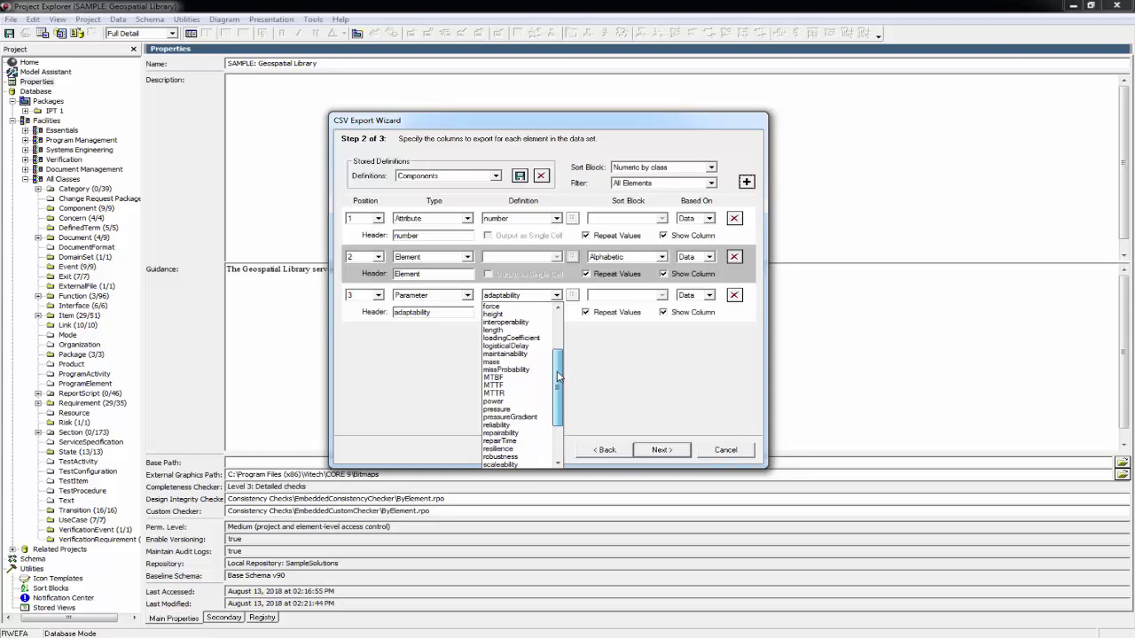
left_click(496, 401)
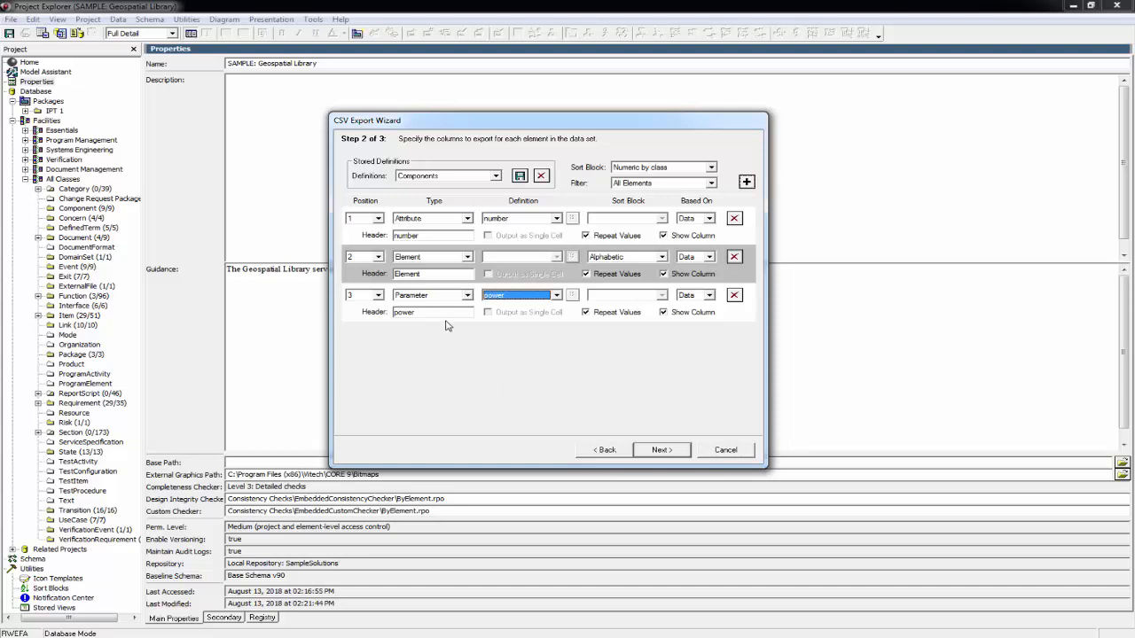
left_click_drag(448, 313, 374, 316)
type("Pa")
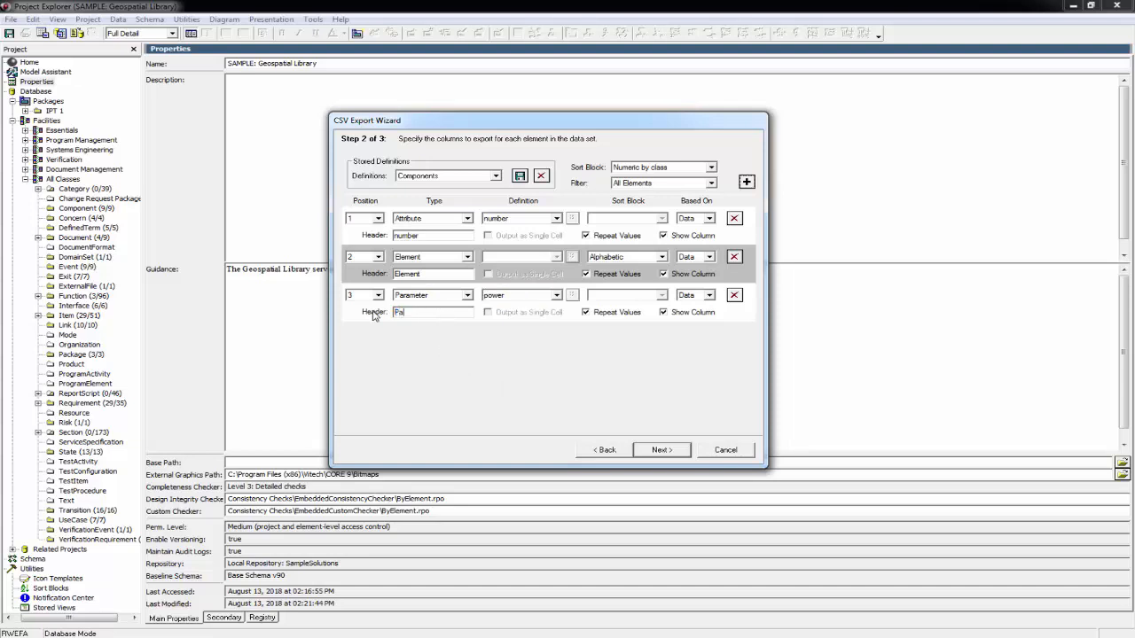
type("rameter:")
Add a fourth export column of type Relationships with the definition built from
left_click(746, 181)
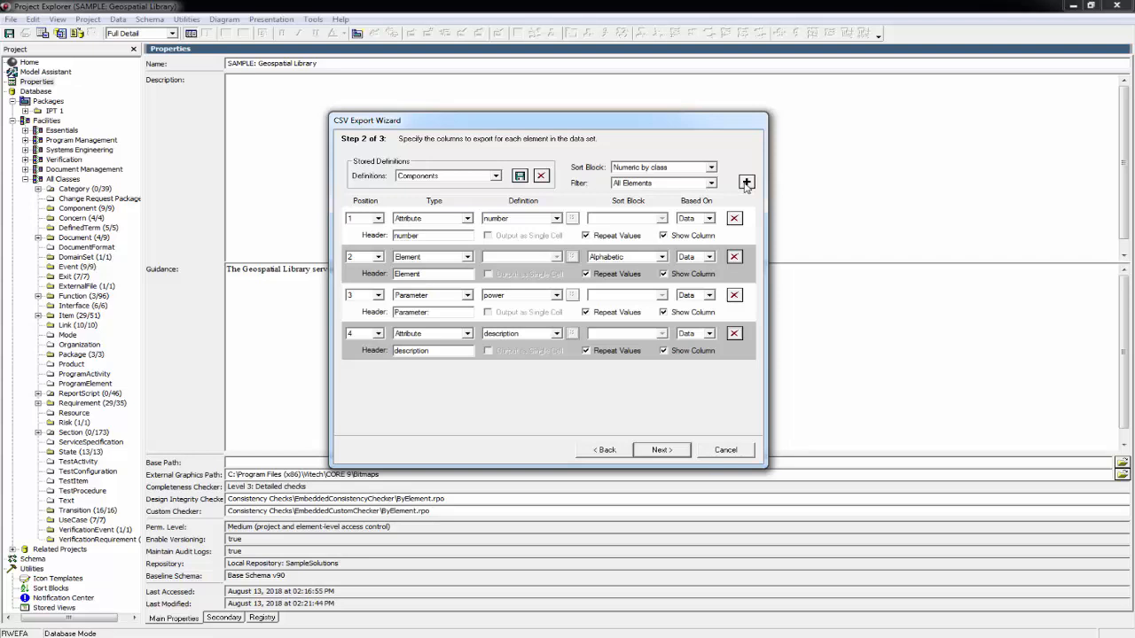
left_click(467, 333)
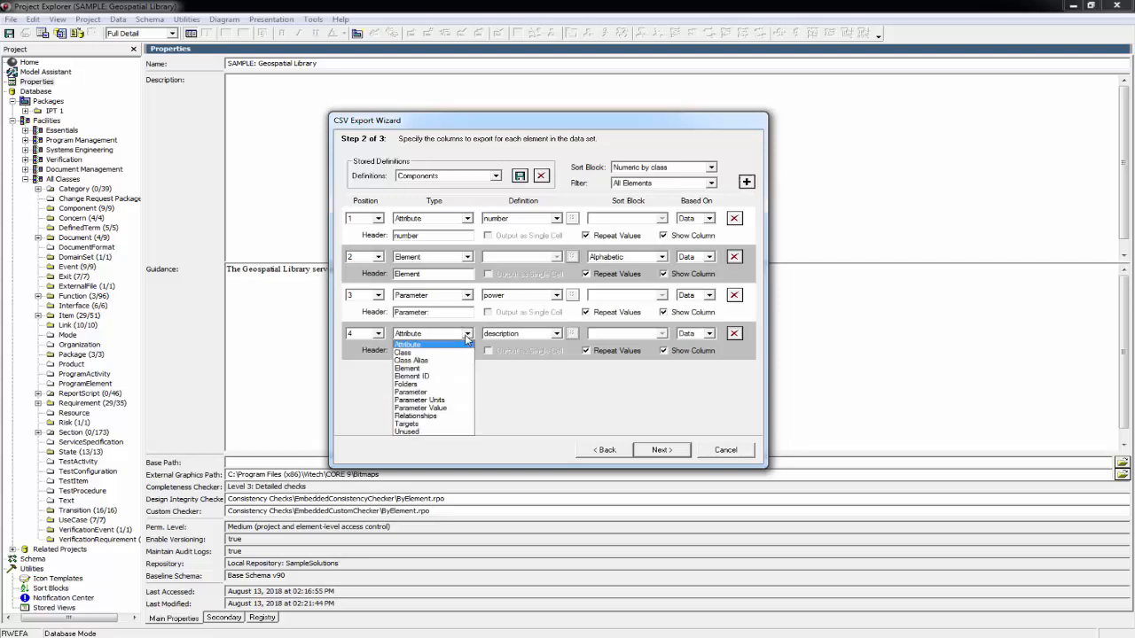
left_click(424, 416)
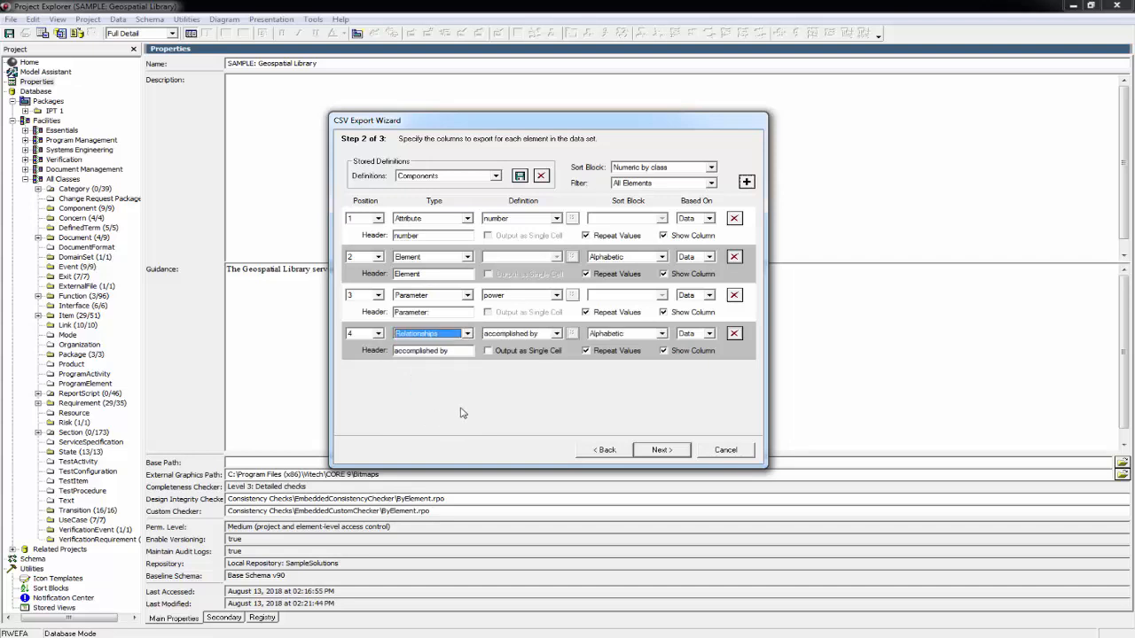
left_click(556, 333)
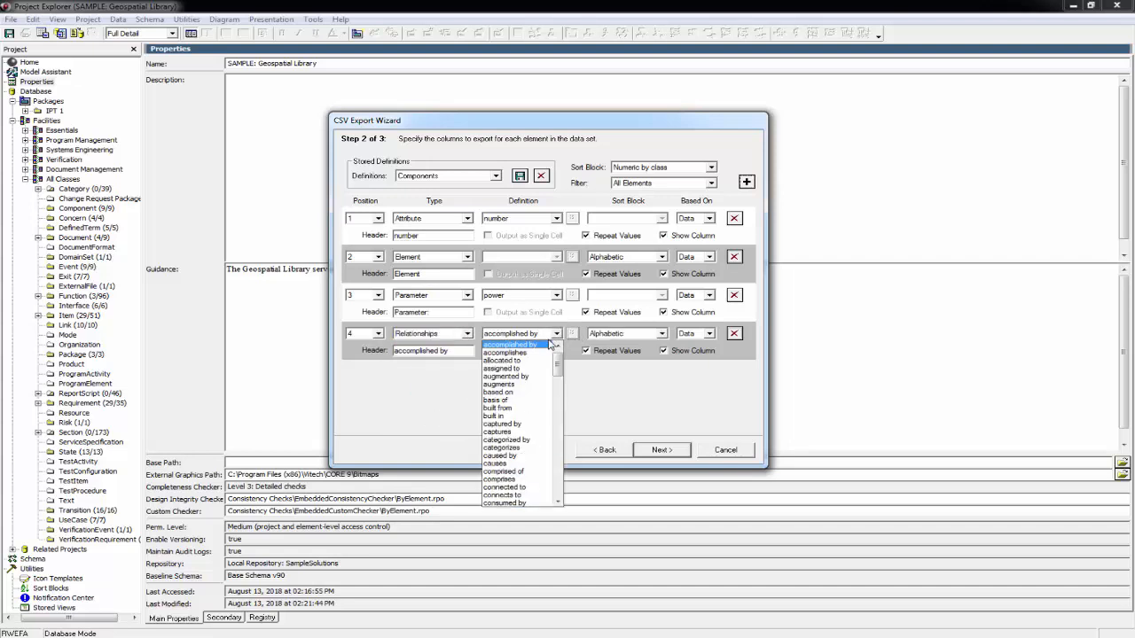
left_click(499, 408)
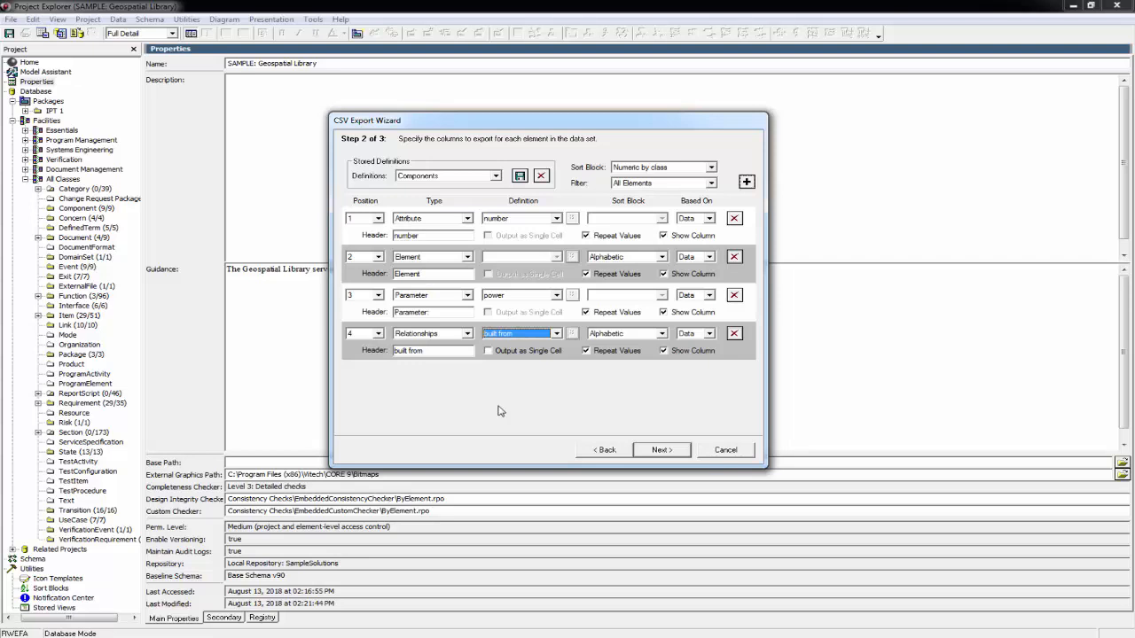
left_click(467, 333)
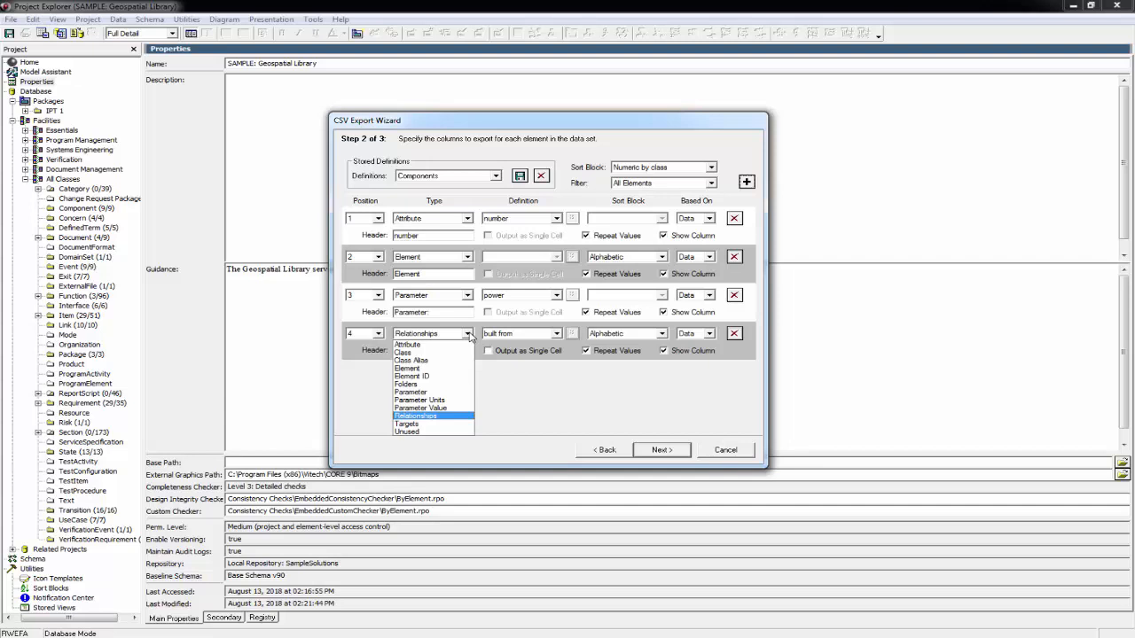
left_click(426, 416)
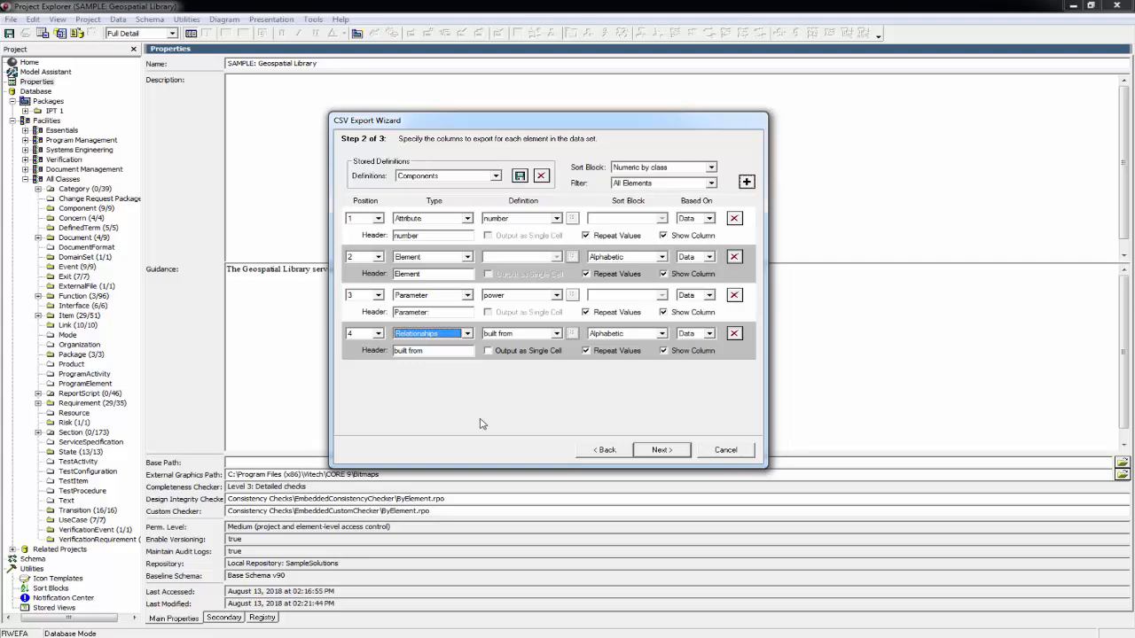
Add a fifth export column of type Attribute with the definition wholeMultiplicity, based on column 4
left_click(746, 182)
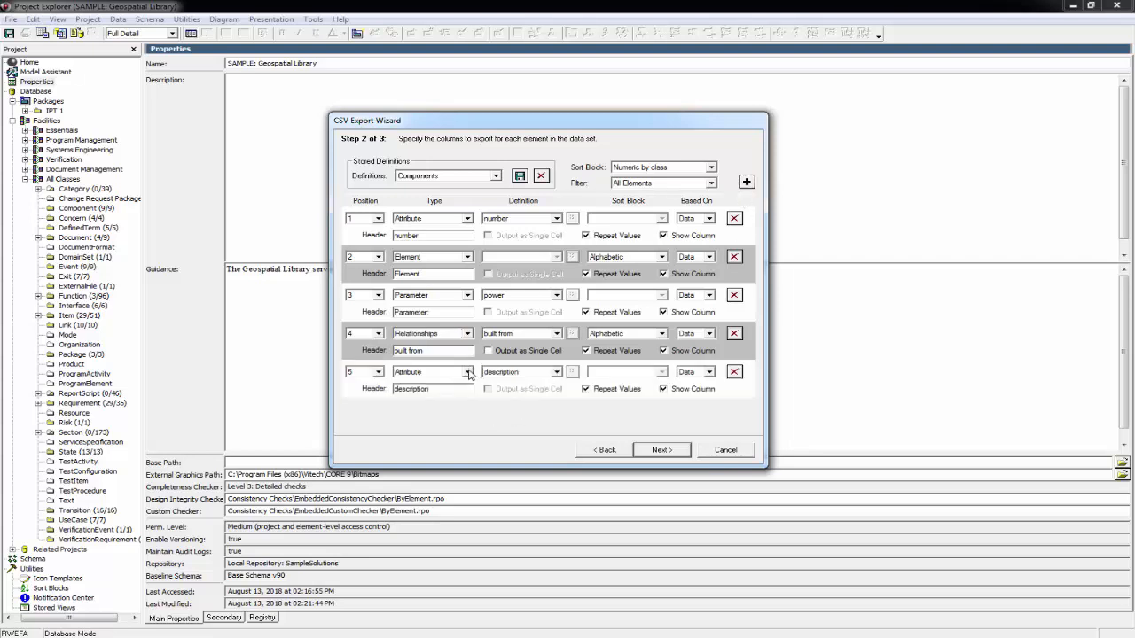
left_click(468, 372)
left_click(459, 385)
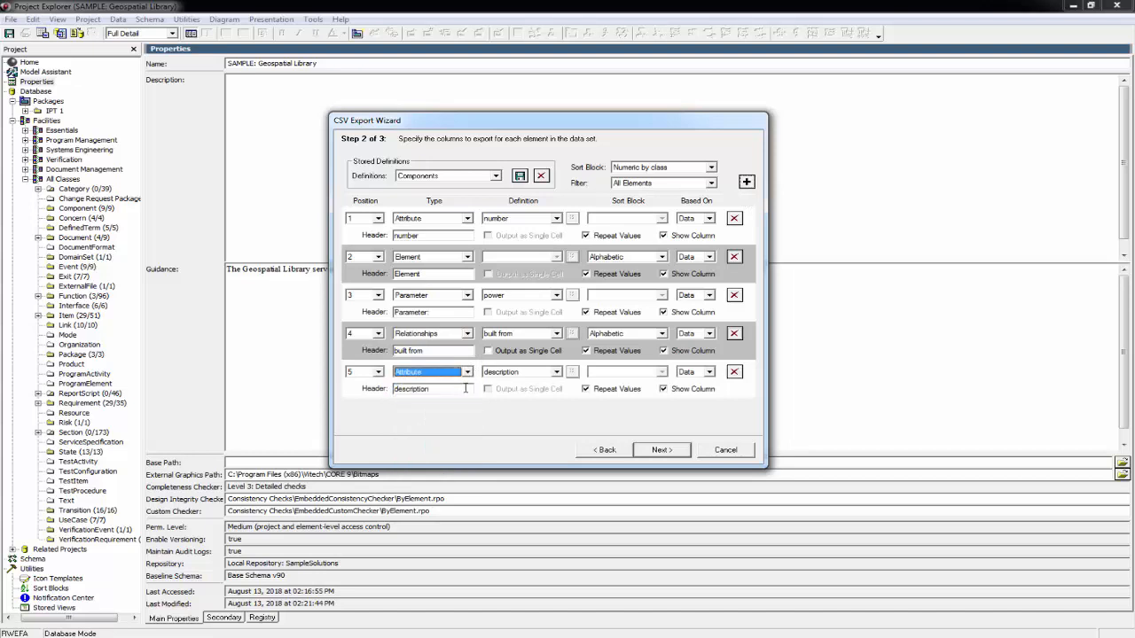
left_click(556, 372)
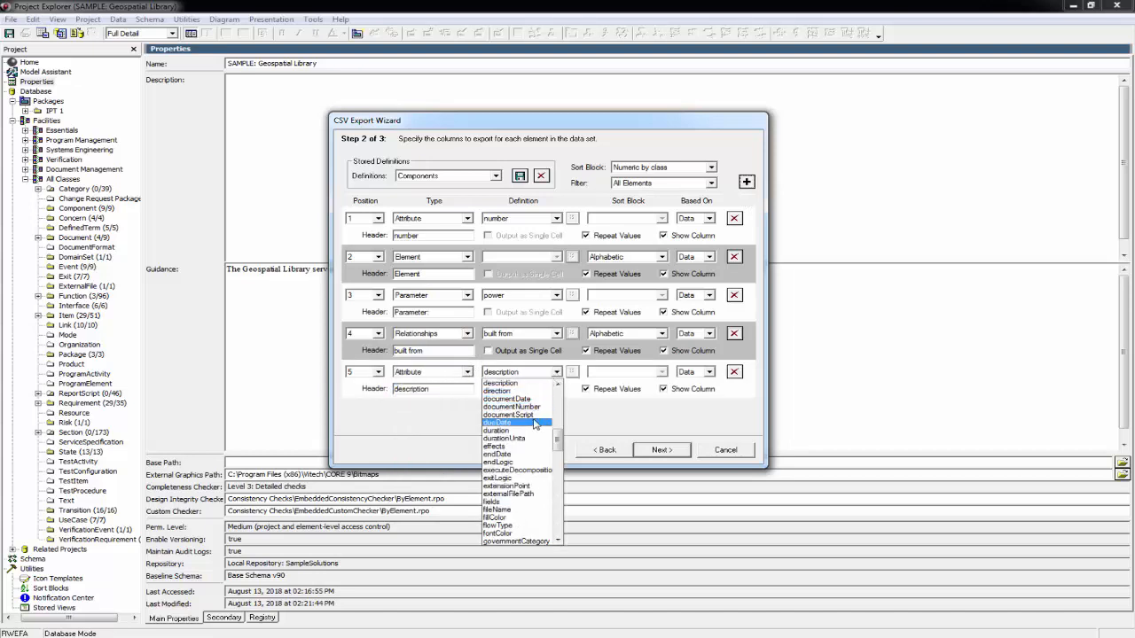
key("w")
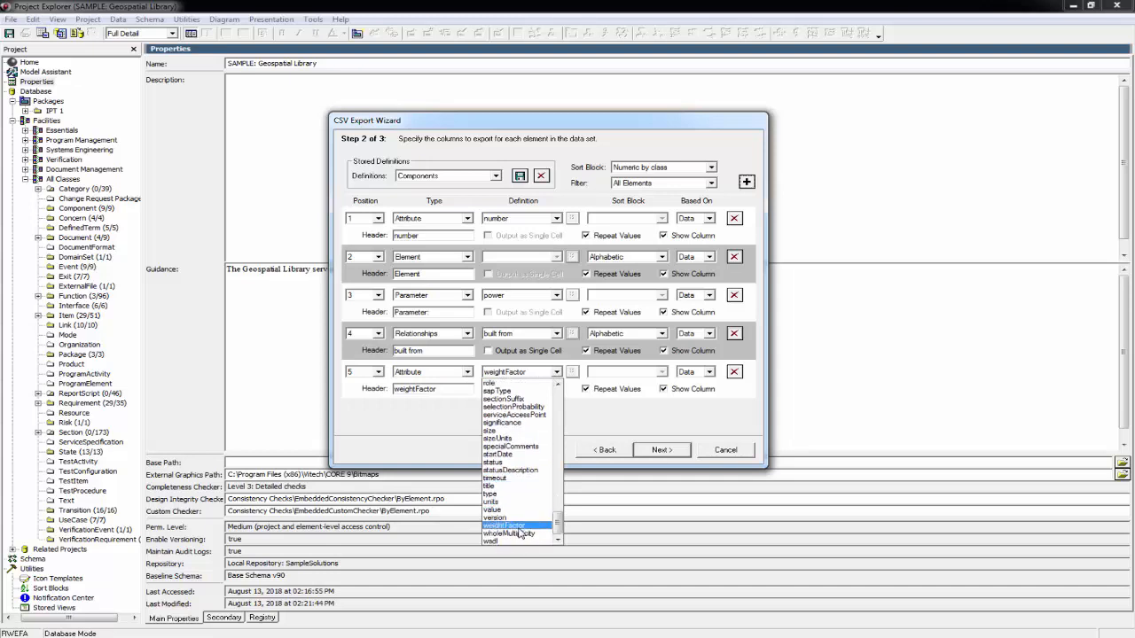
left_click(519, 534)
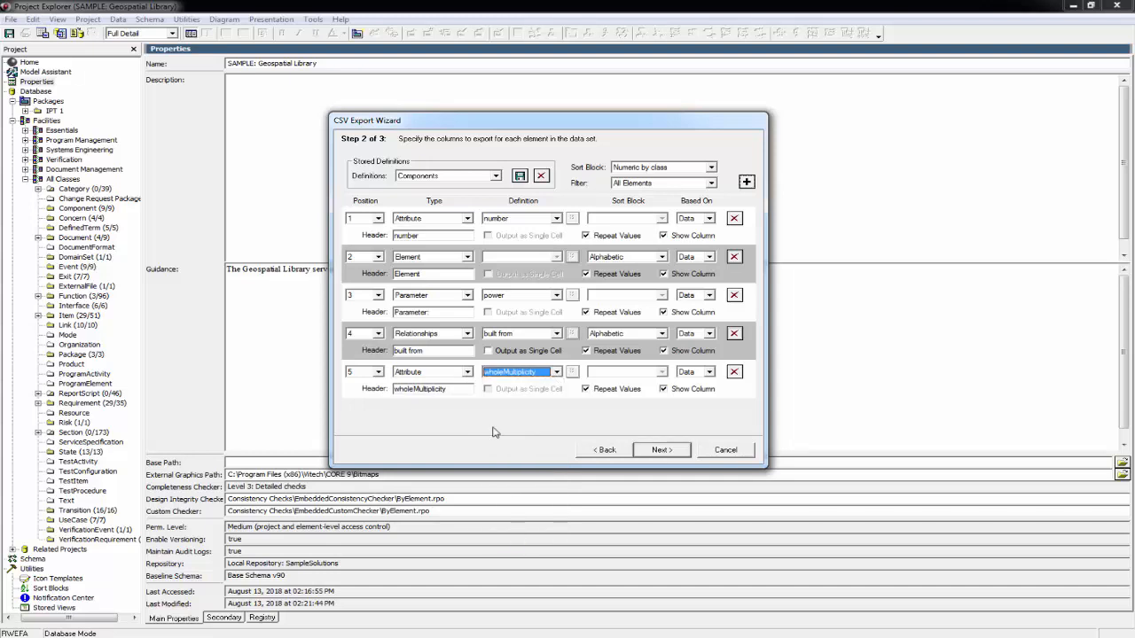
left_click(708, 371)
left_click(699, 416)
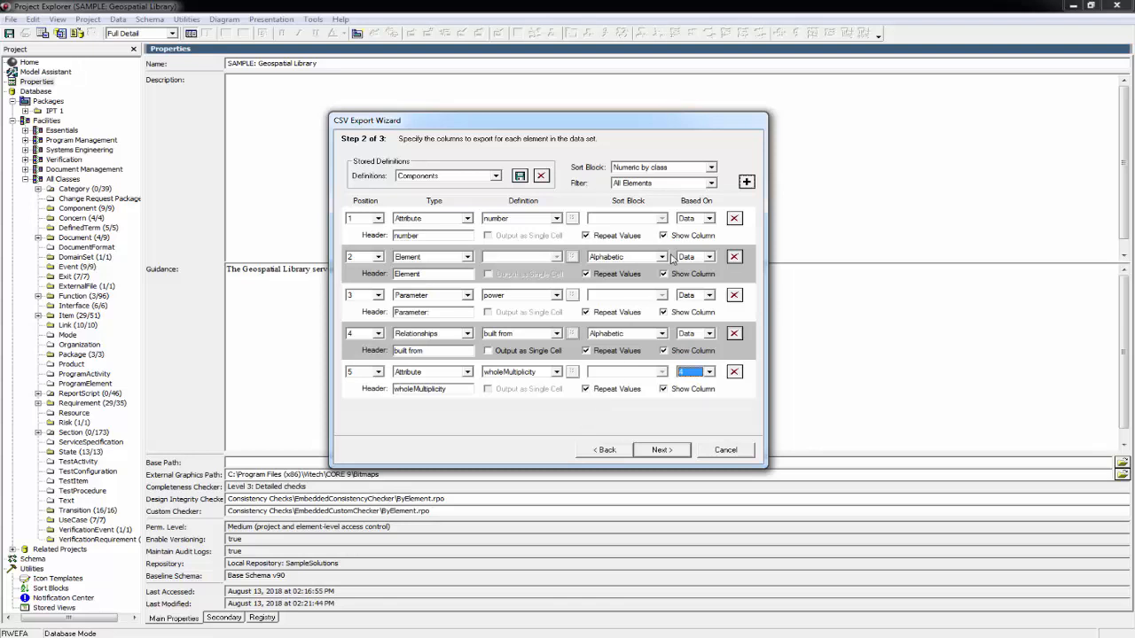
Add a sixth export column of type Targets with the definition specified by
left_click(746, 182)
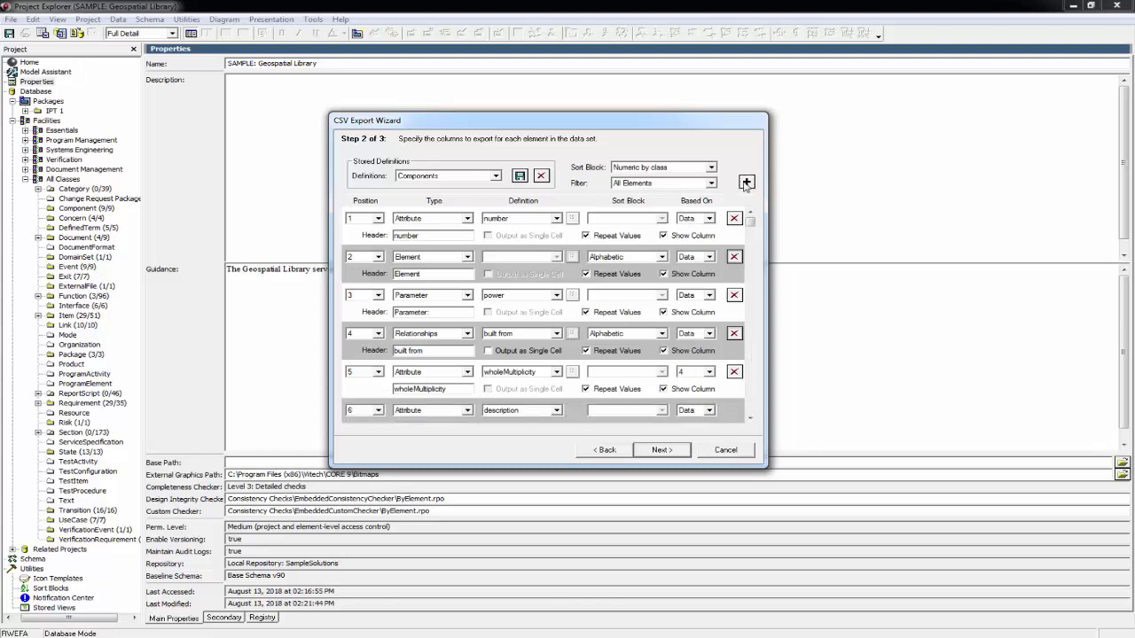
left_click(469, 399)
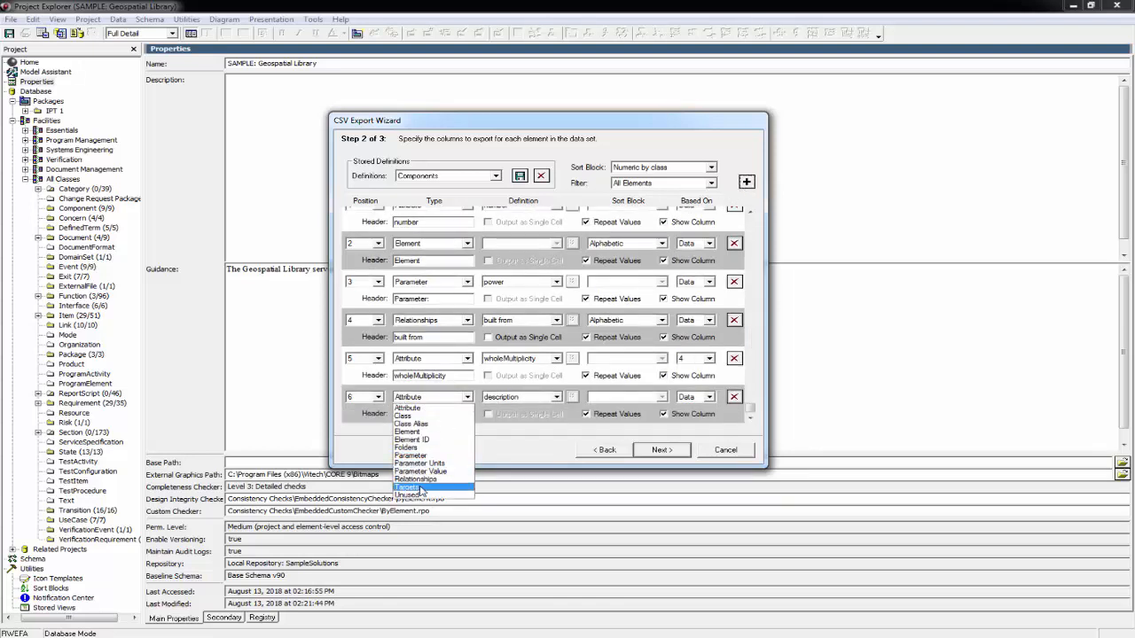
left_click(422, 488)
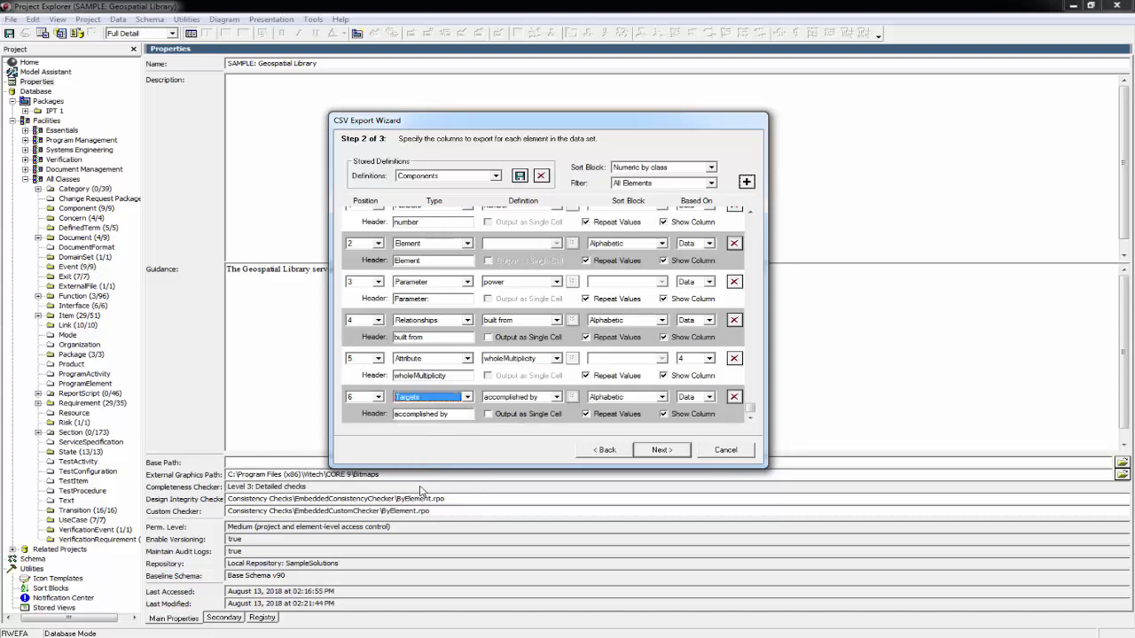
left_click(556, 397)
left_click_drag(553, 424, 554, 537)
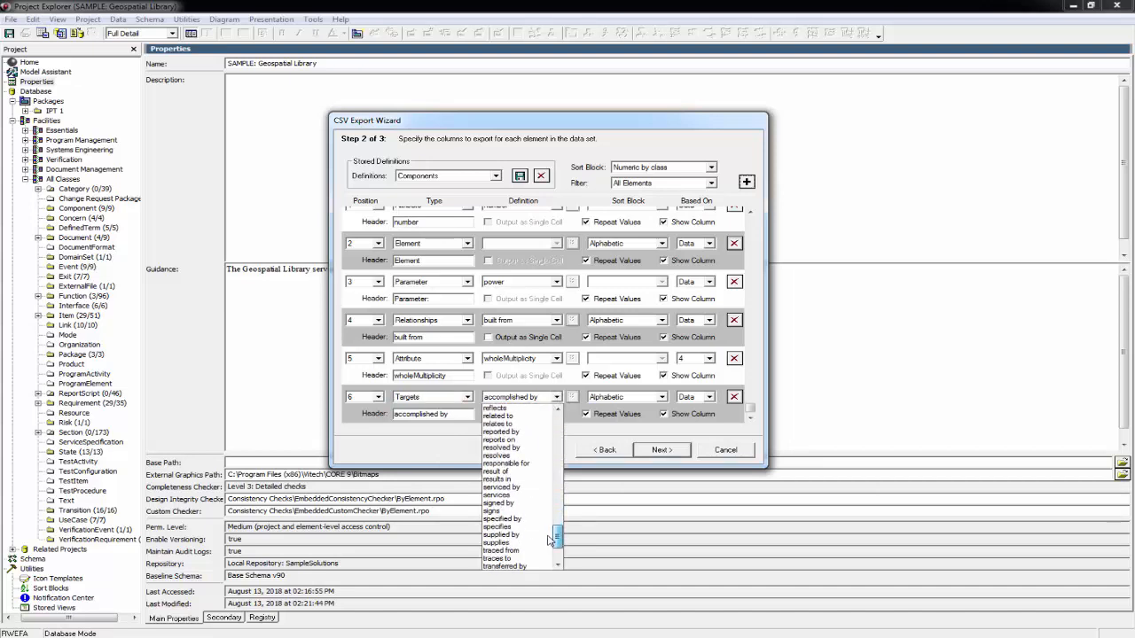
left_click(511, 521)
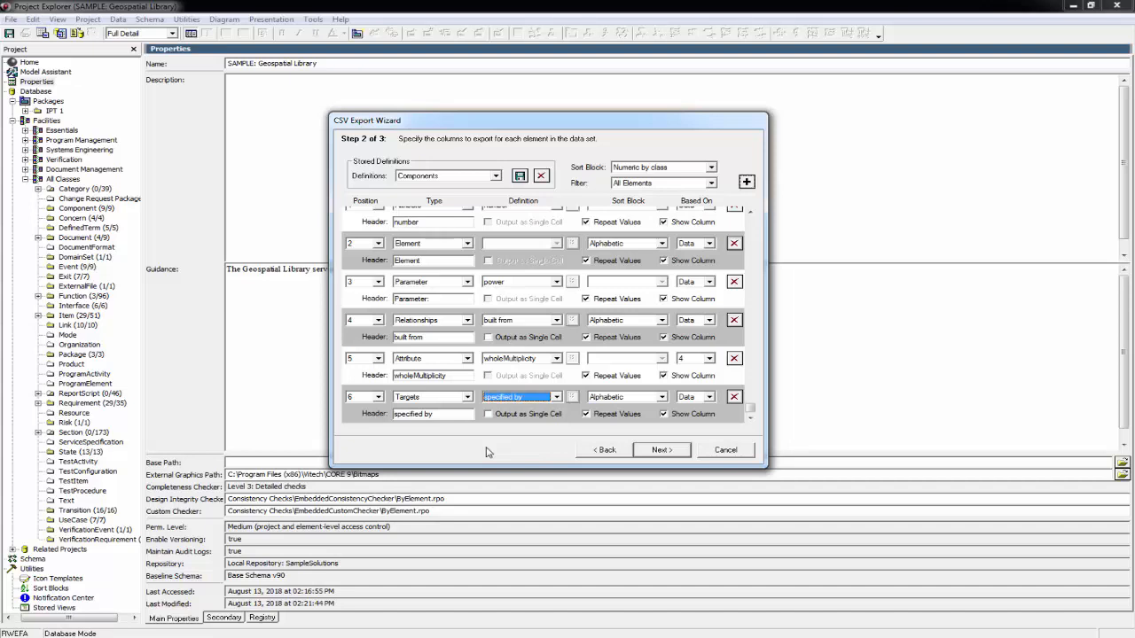
Add a seventh export column for the description attribute and base it on column 6
left_click(747, 181)
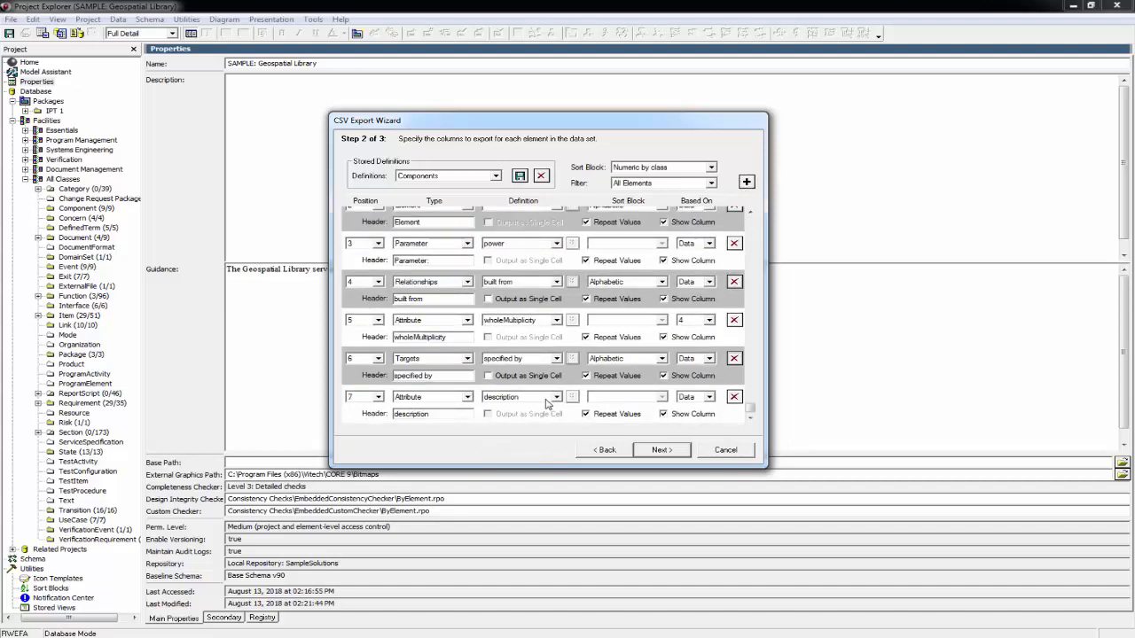
left_click(709, 397)
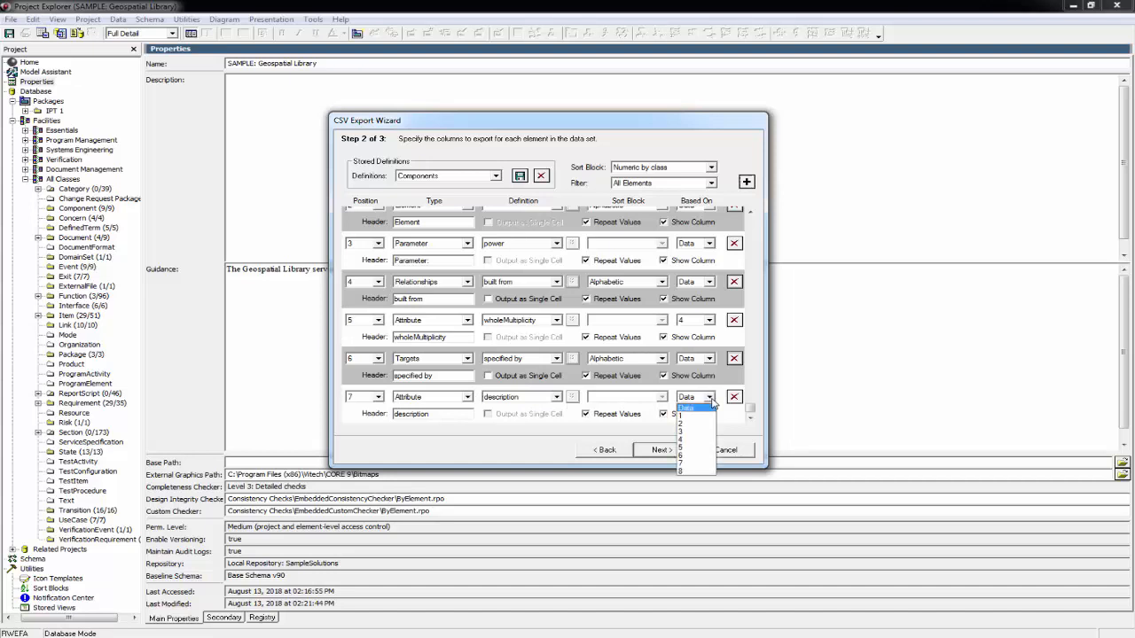
left_click(698, 458)
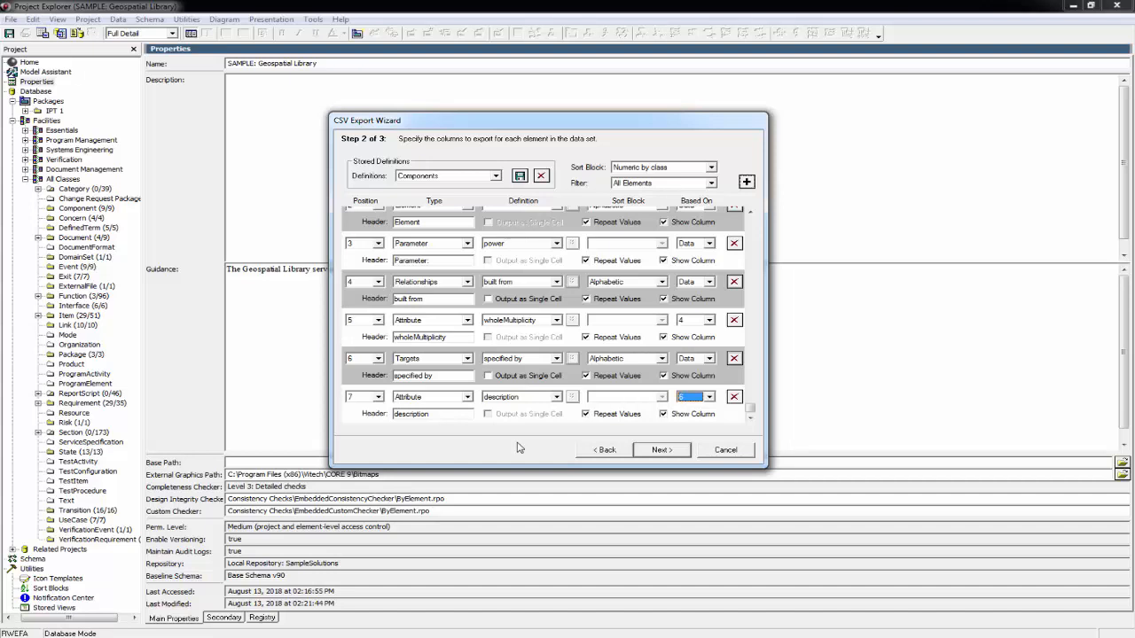
Add another export column of type Element ID and move it to position 4
left_click(747, 182)
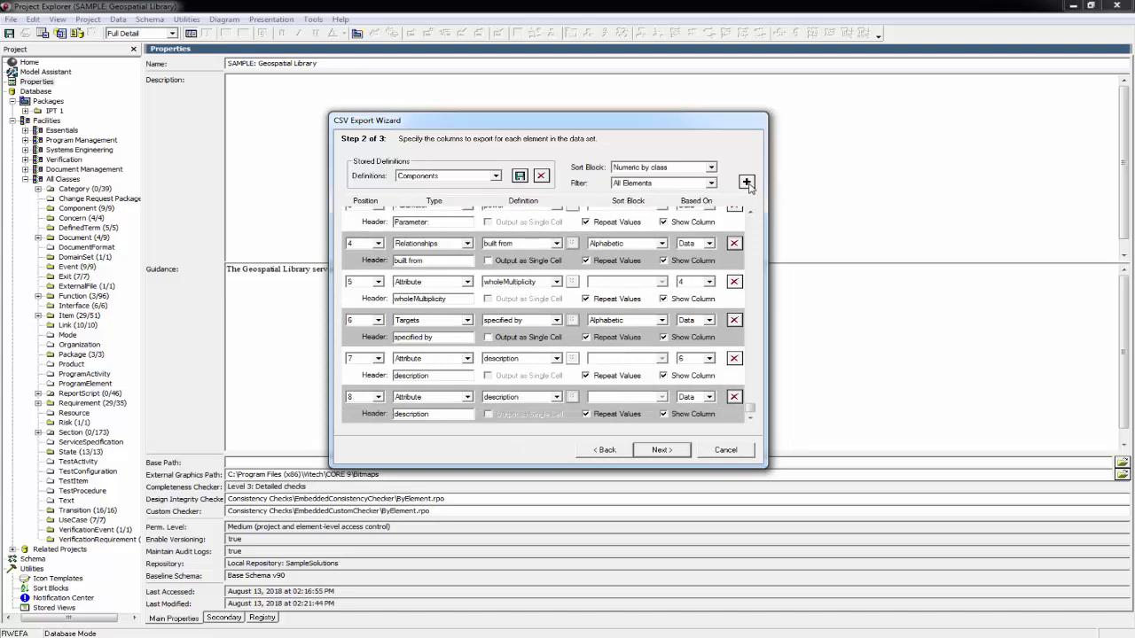
left_click(467, 397)
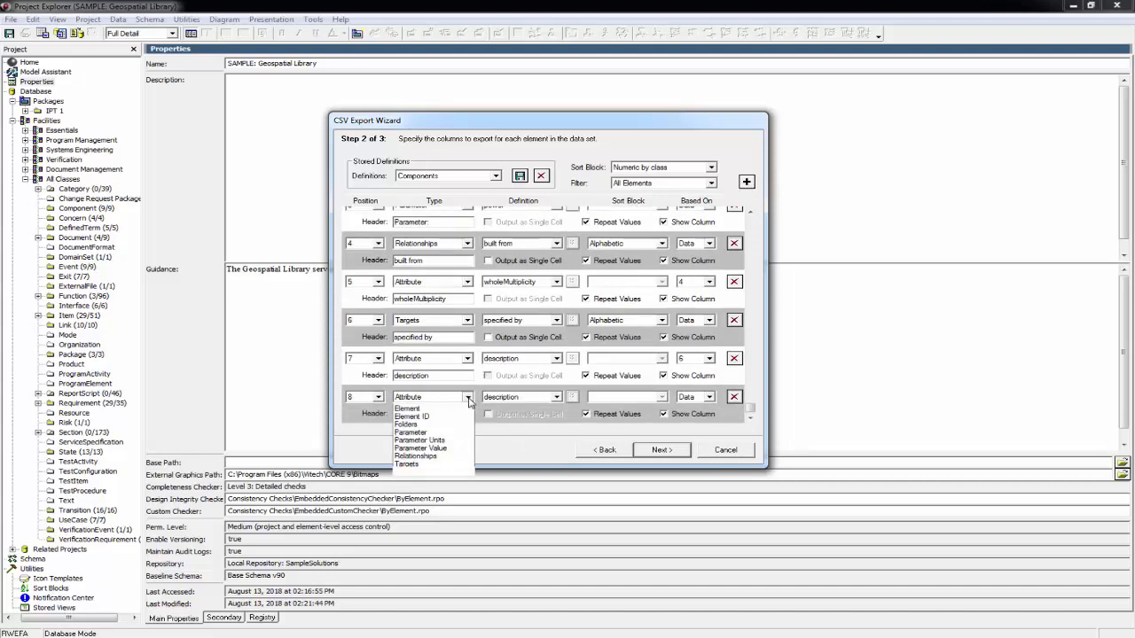
left_click(442, 440)
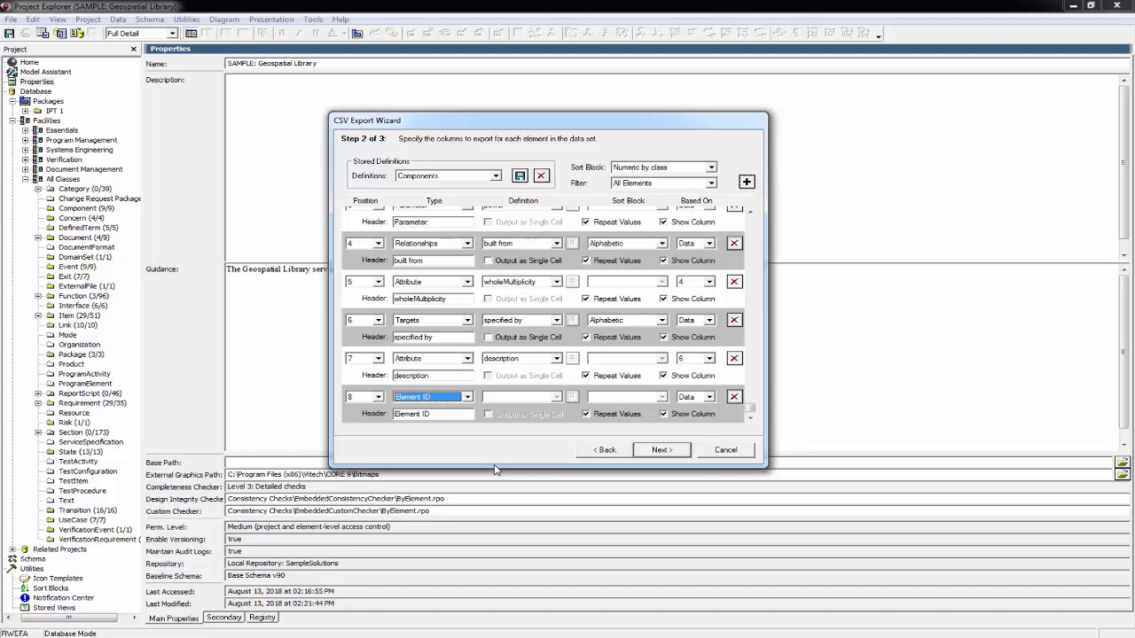
left_click(376, 397)
left_click(356, 439)
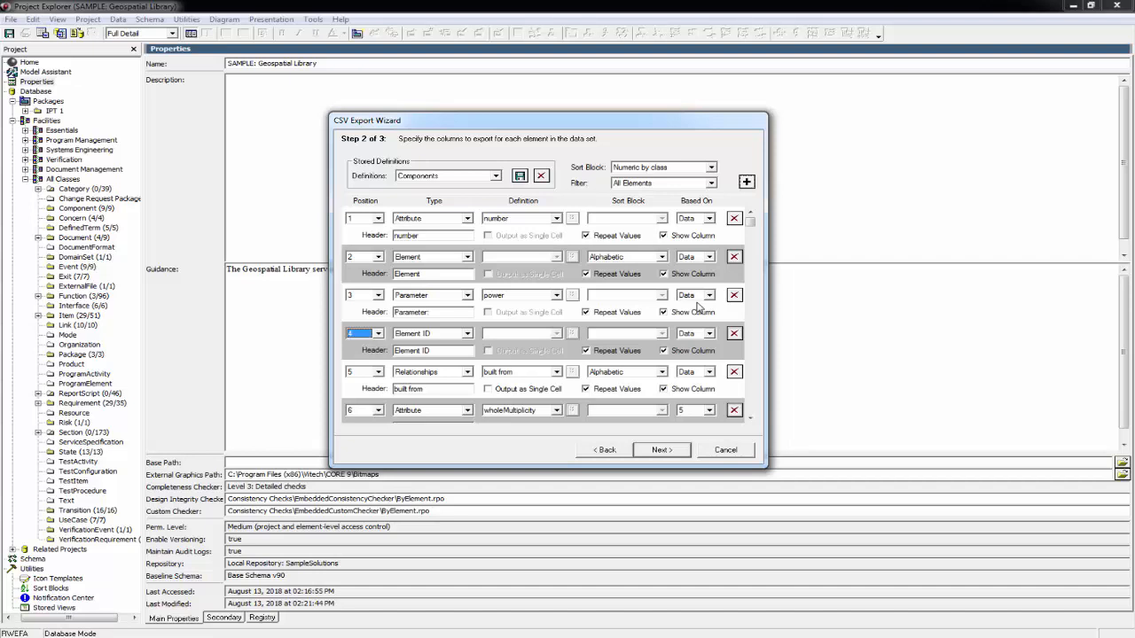
Save the column setup as a stored table definition named "New Definition"
left_click(519, 175)
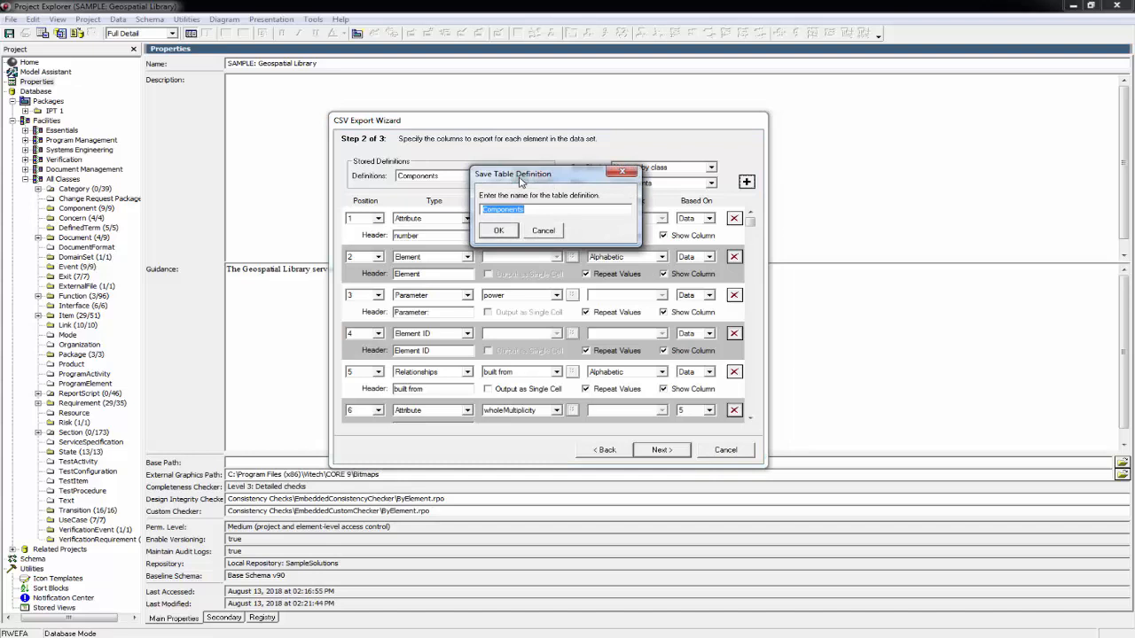
type("New Definition")
left_click(498, 231)
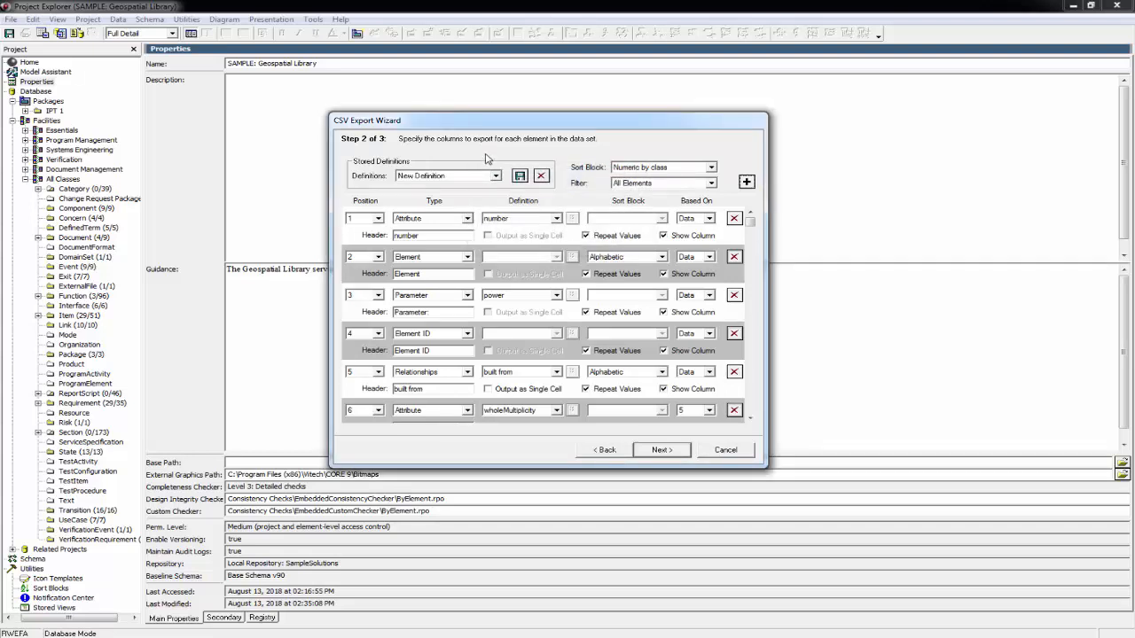
Run the export with the results file set to open when complete, saving it as New Definition.csv in the Data folder
left_click(662, 450)
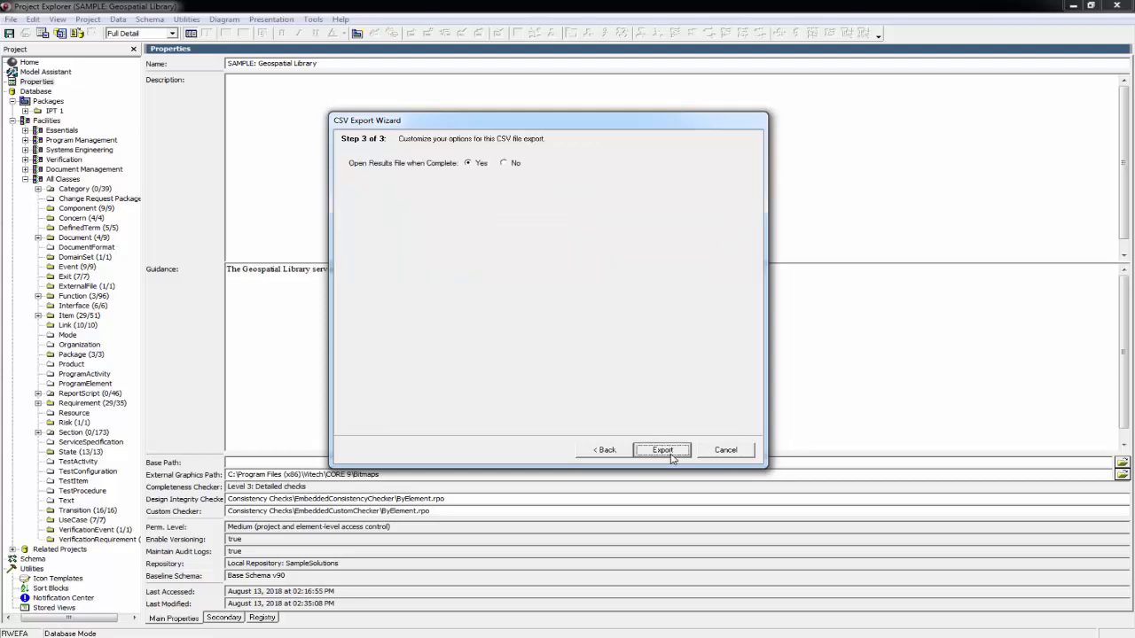
left_click(670, 453)
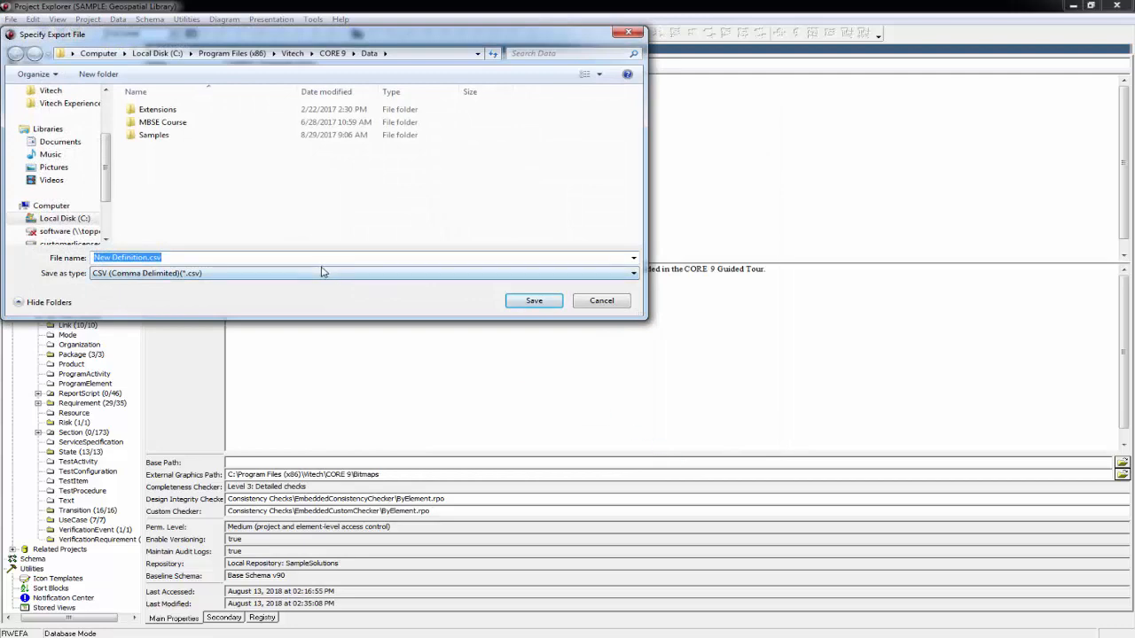
left_click(529, 301)
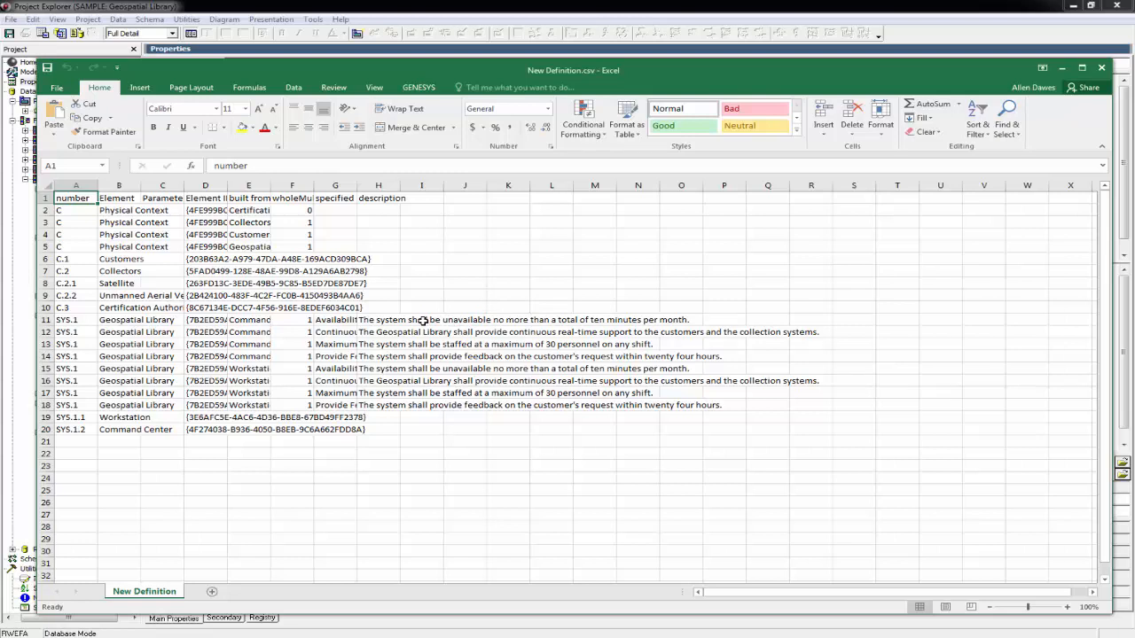
Widen columns A to H of the exported spreadsheet in Excel so their headers and entries are easier to read
left_click_drag(98, 185, 390, 185)
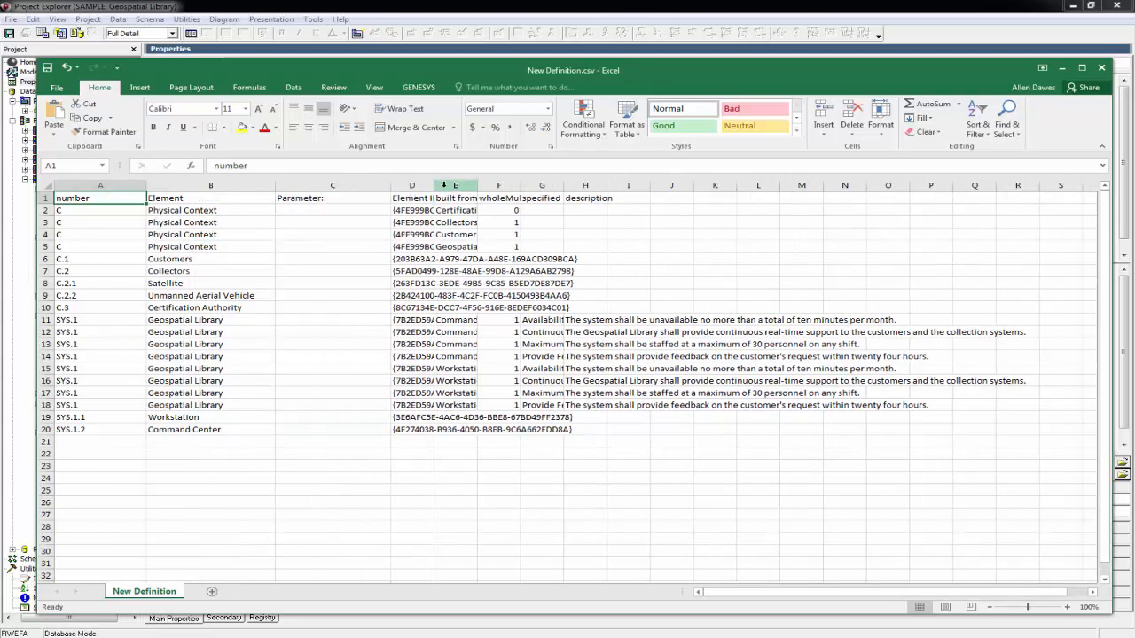
left_click_drag(434, 185, 928, 221)
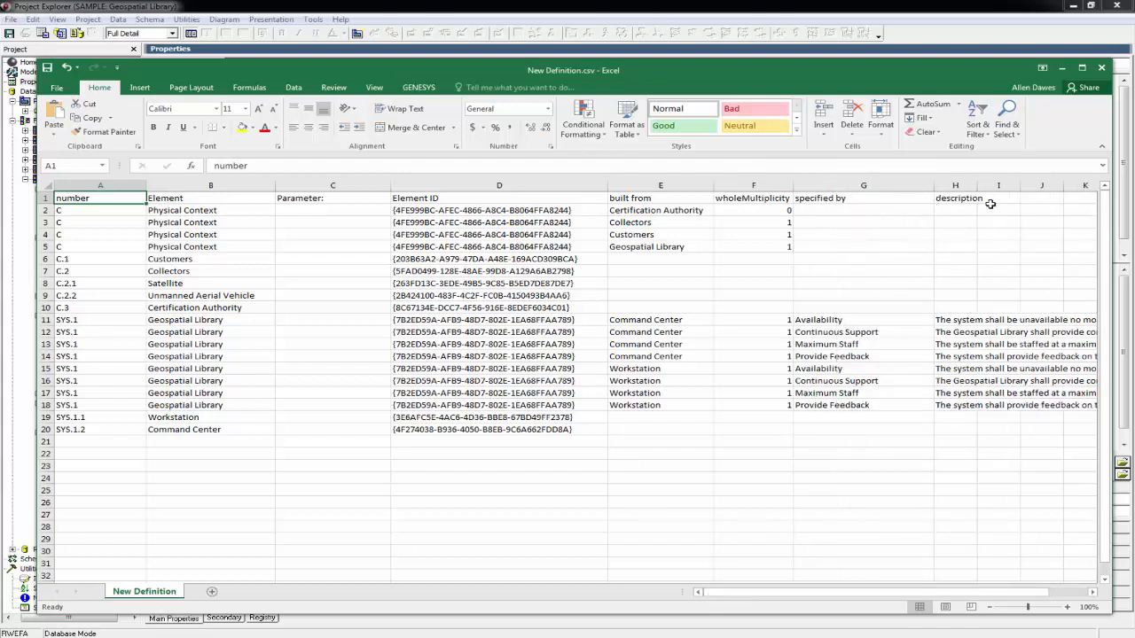
left_click_drag(977, 187, 1096, 201)
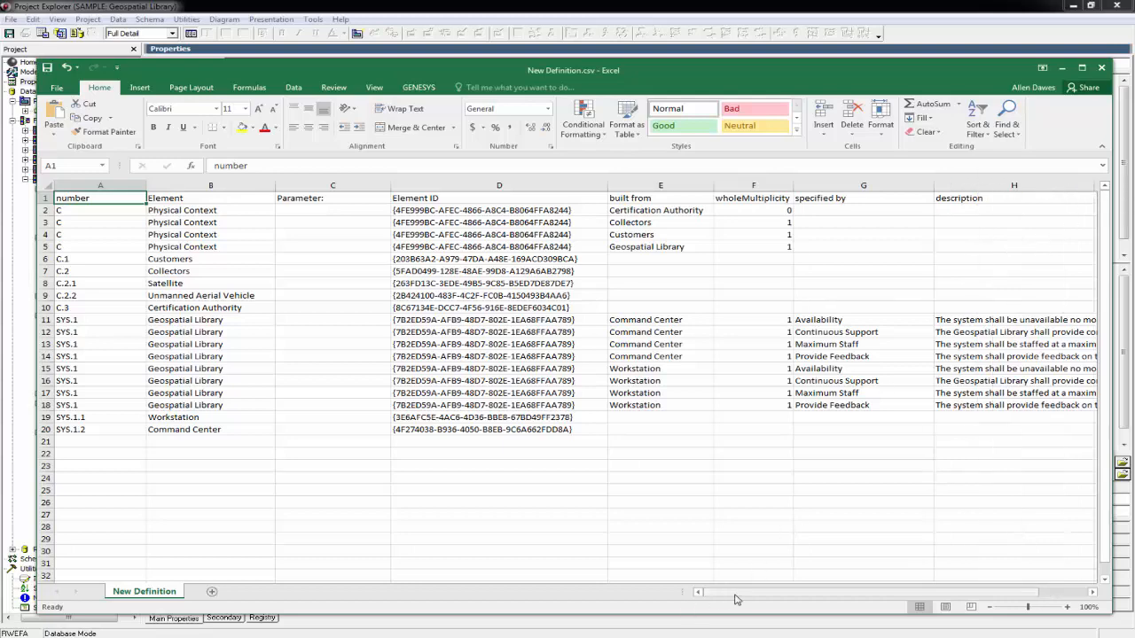
left_click_drag(739, 600, 701, 596)
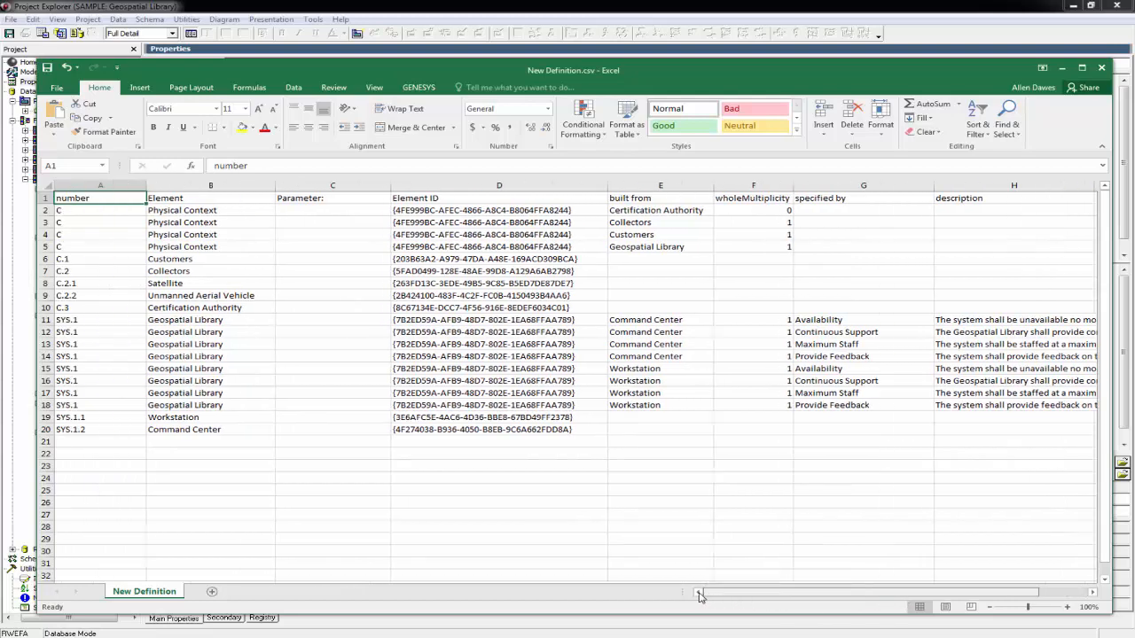